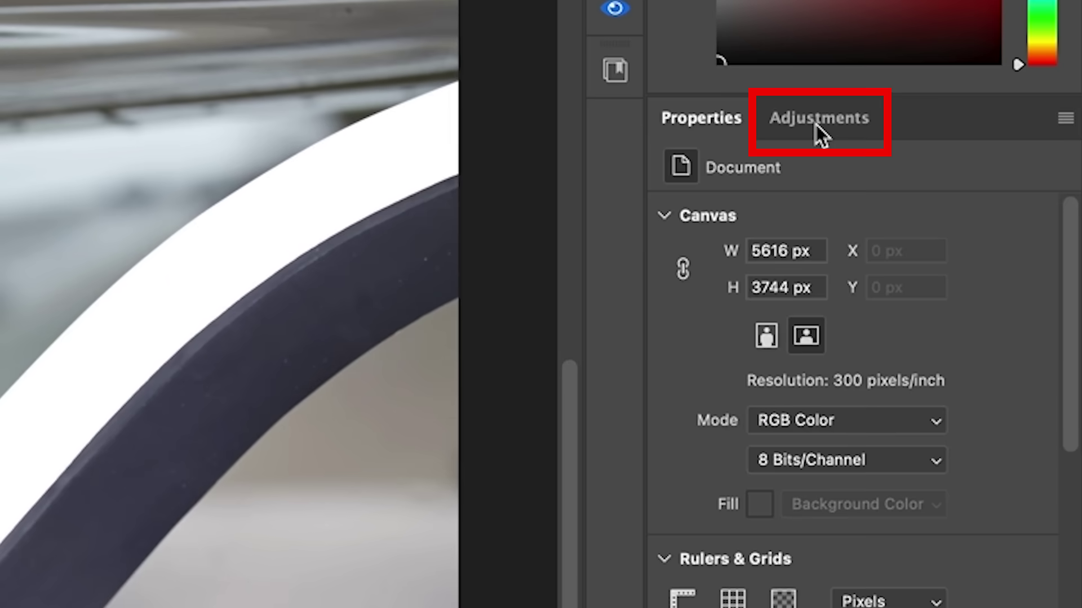
Apply the saved VINTAGE CAFE adjustment preset from Your presets to the pilot photo.
click(851, 129)
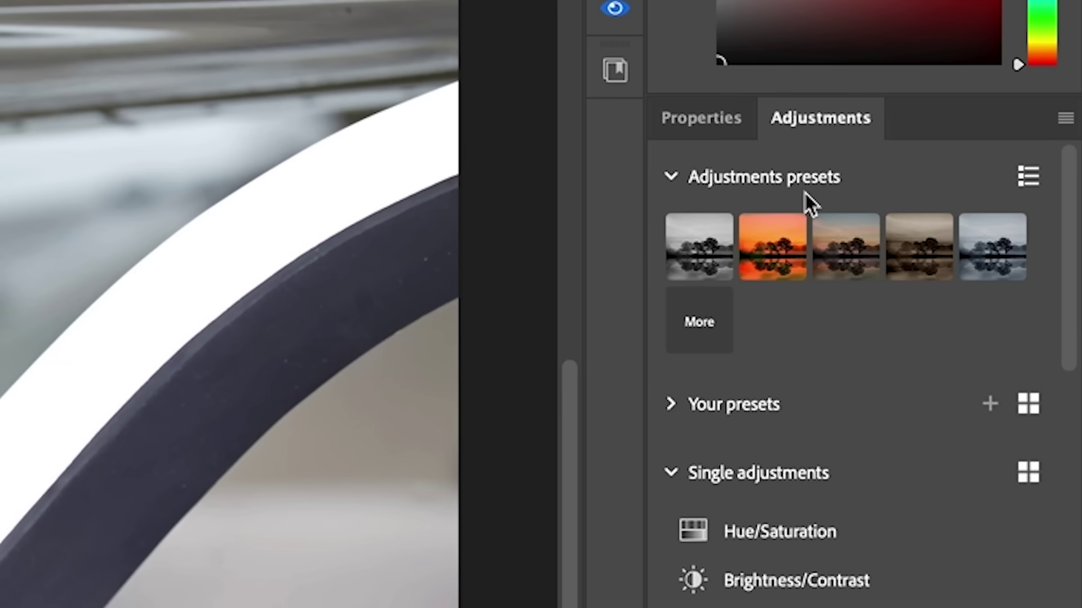
click(671, 405)
scroll(859, 419, down, 2)
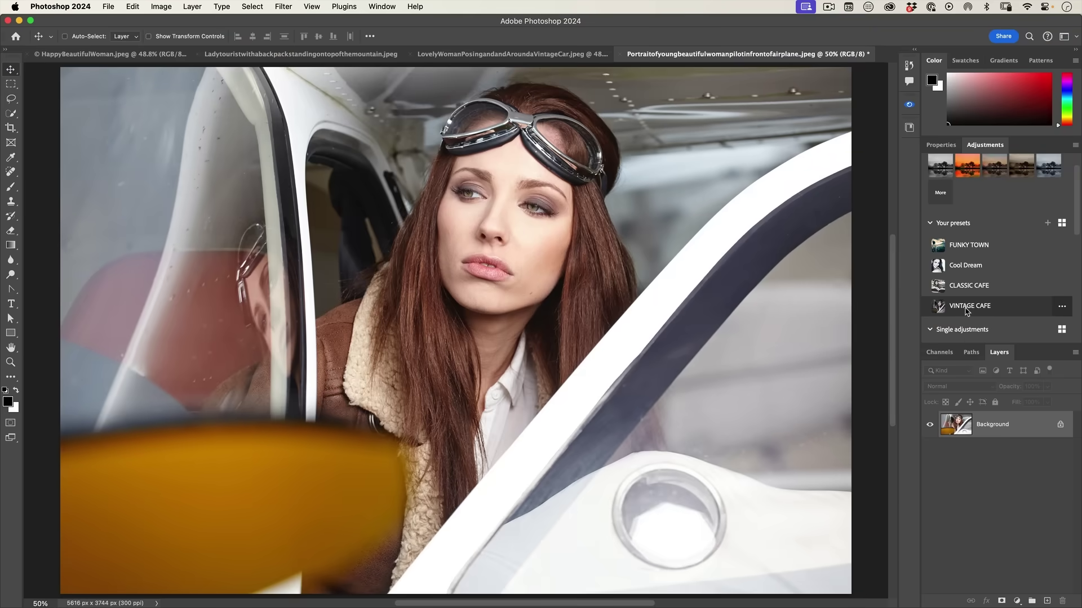
click(965, 307)
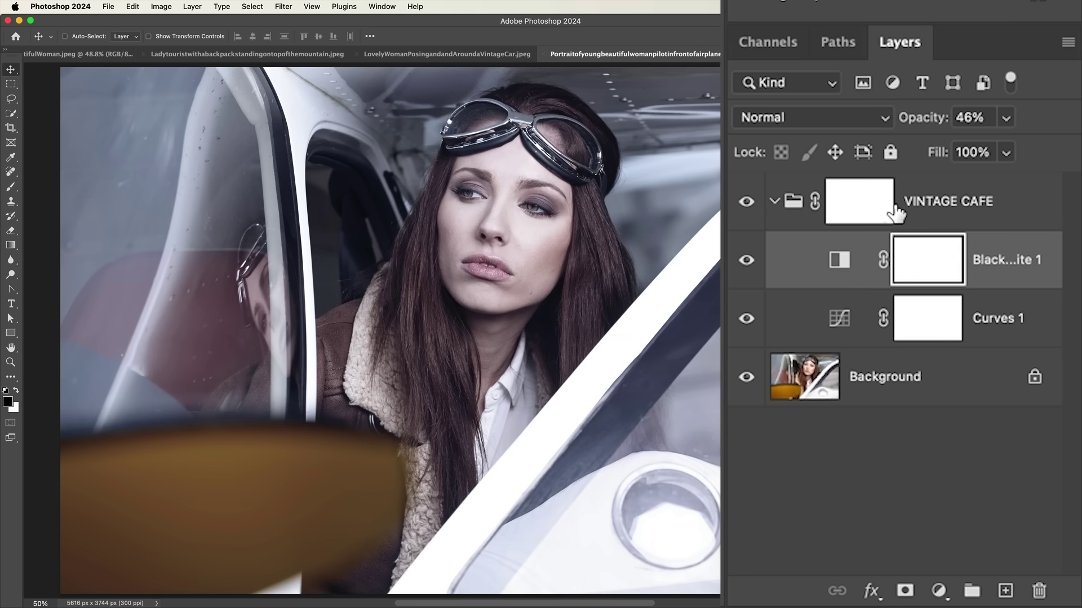
Select Curves 1 in the VINTAGE CAFE group, then switch to the vintage car photo.
mouse_move(895, 213)
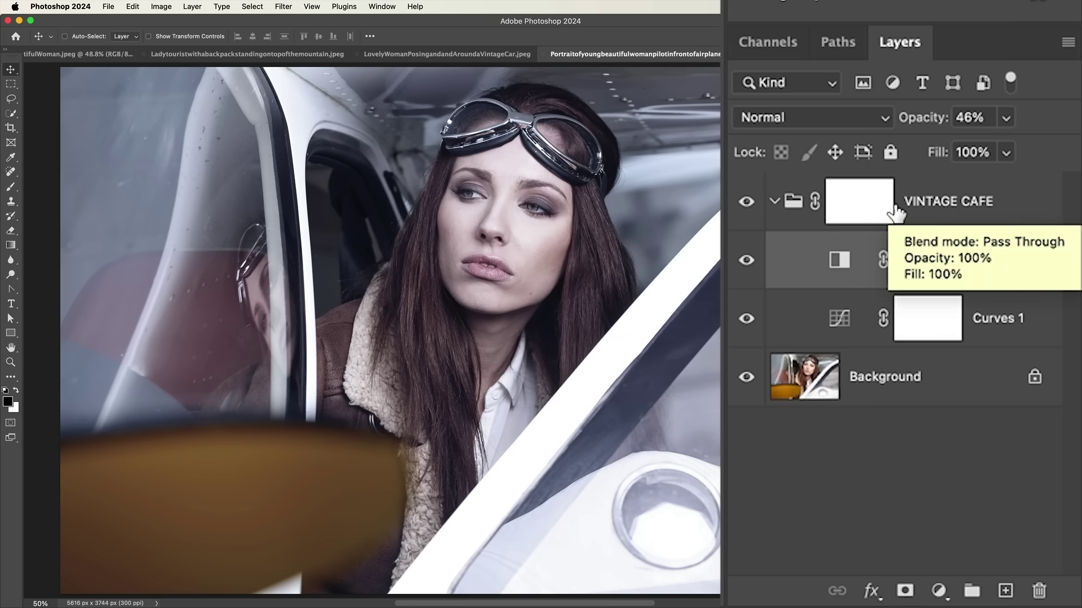
click(845, 315)
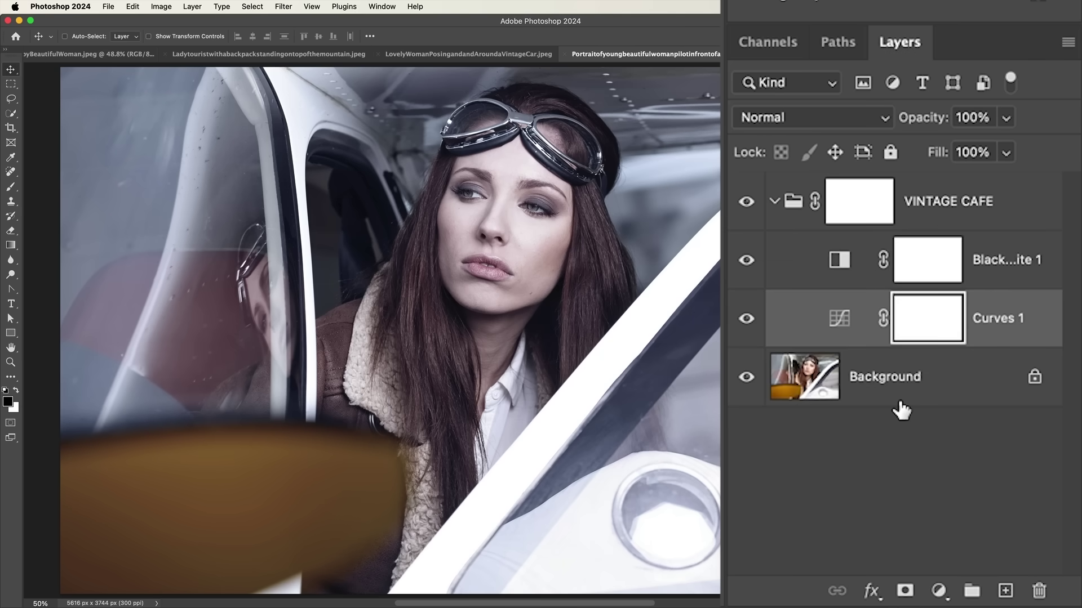
click(514, 55)
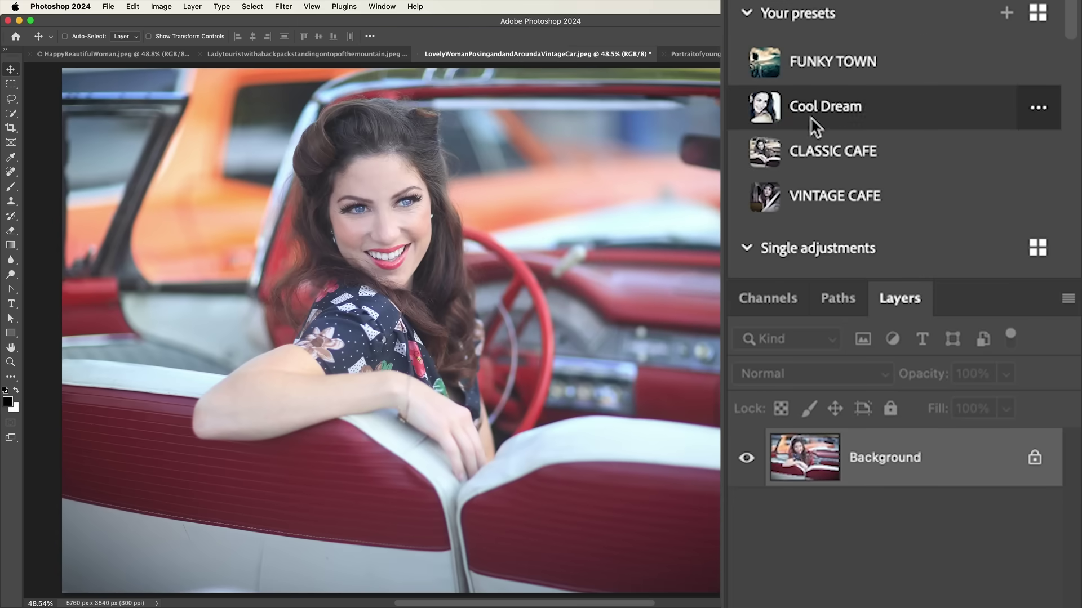
Apply CLASSIC CAFE to the car photo and FUNKY TOWN to the mountain hiker photo.
click(838, 151)
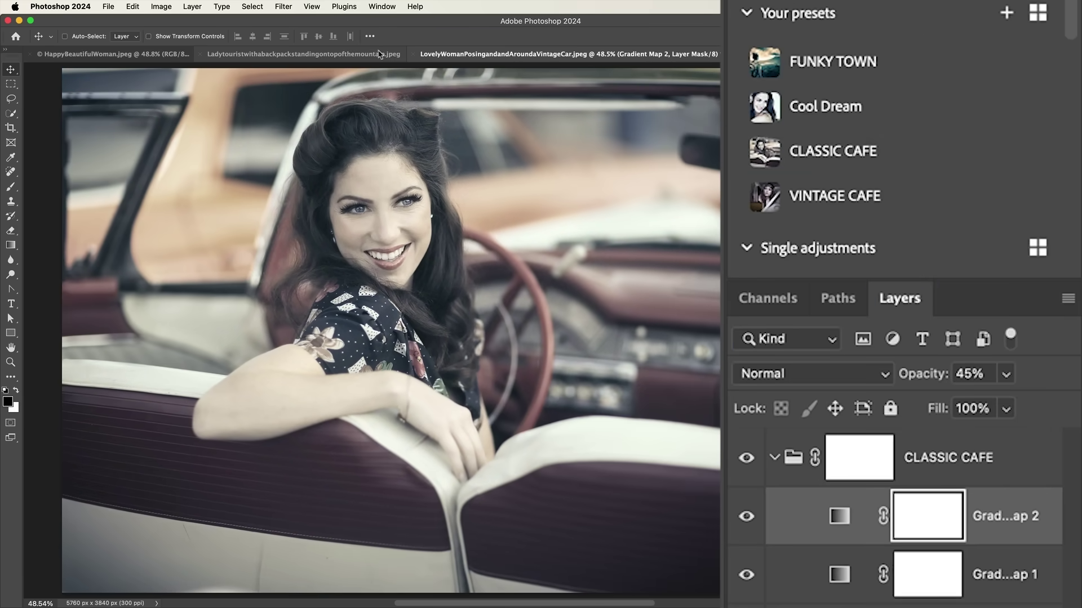
click(304, 54)
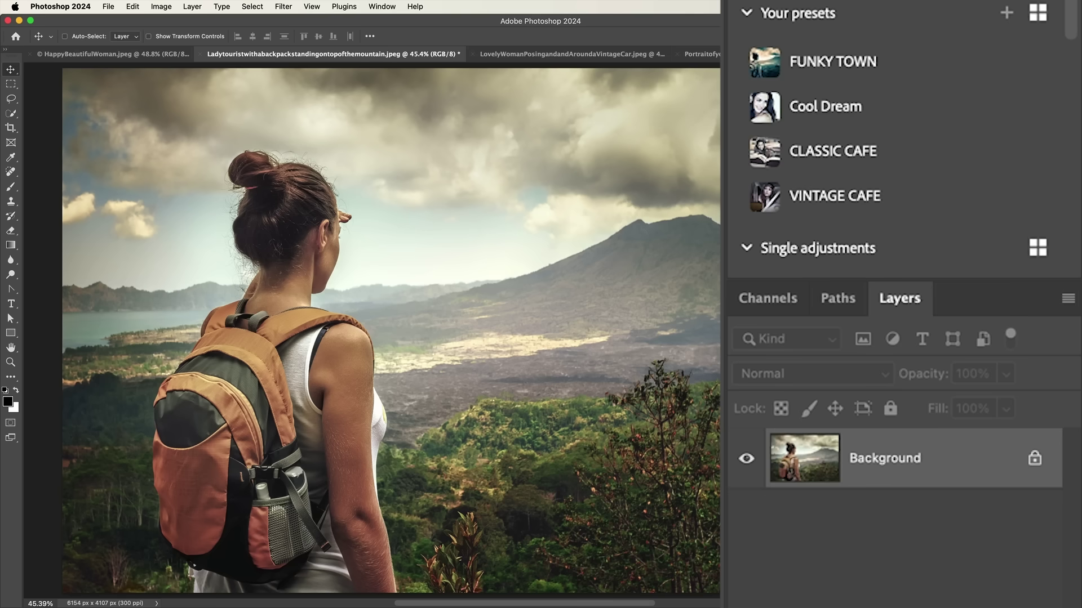
click(841, 72)
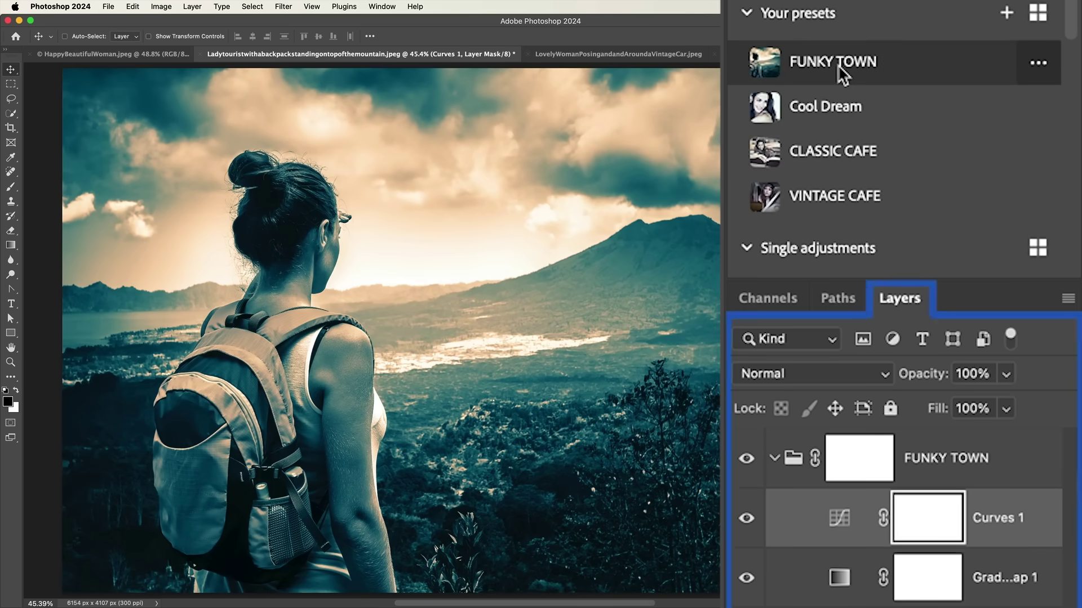
Hide FUNKY TOWN's Curves 1 and Gradient Map layers, then apply Cool Dream to the portrait.
click(747, 399)
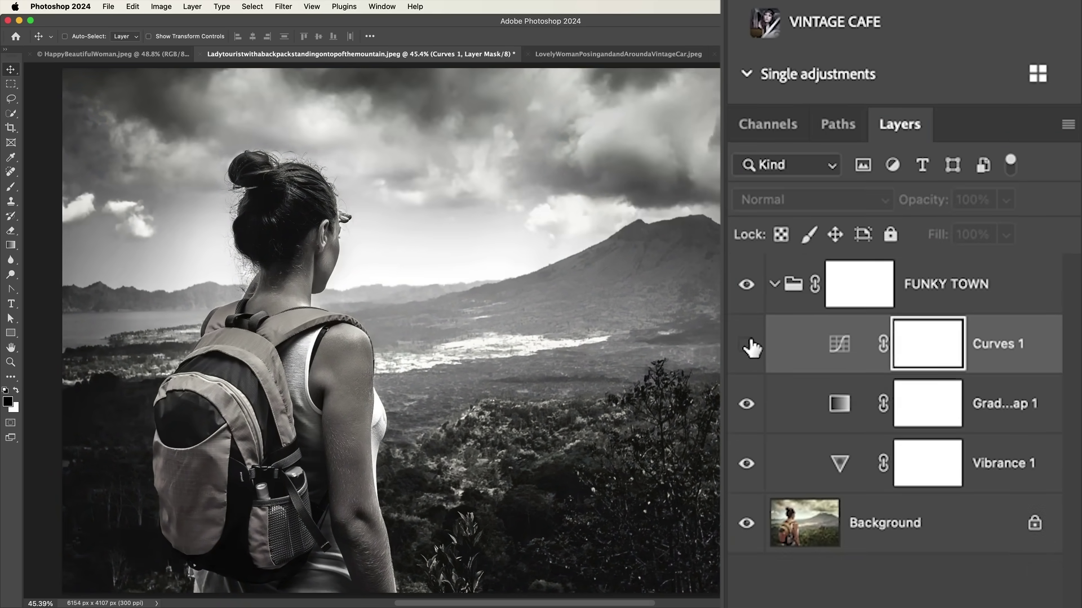
click(743, 404)
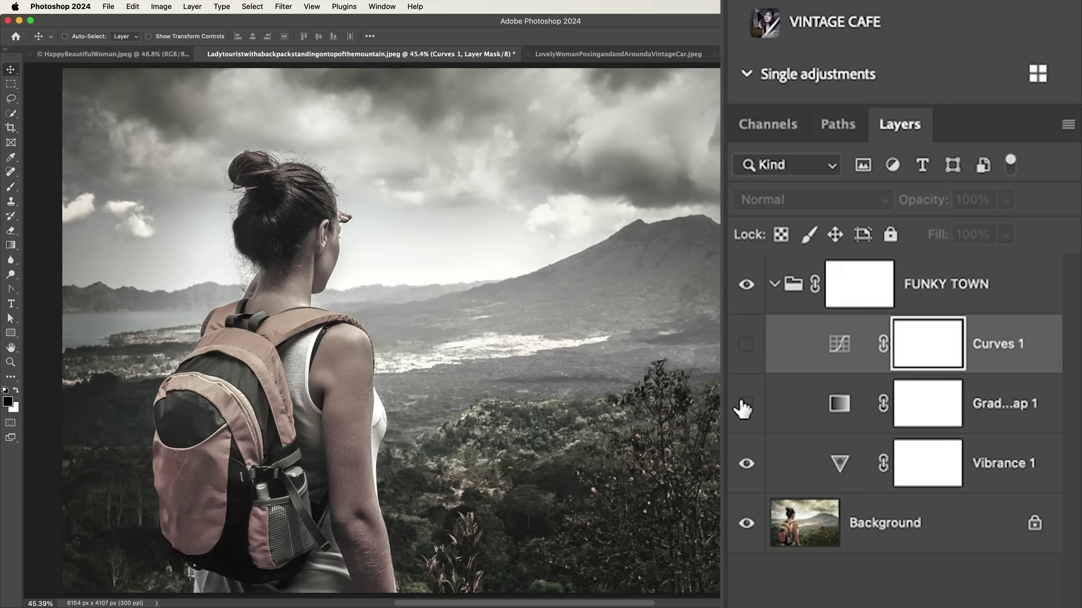
click(748, 463)
click(748, 464)
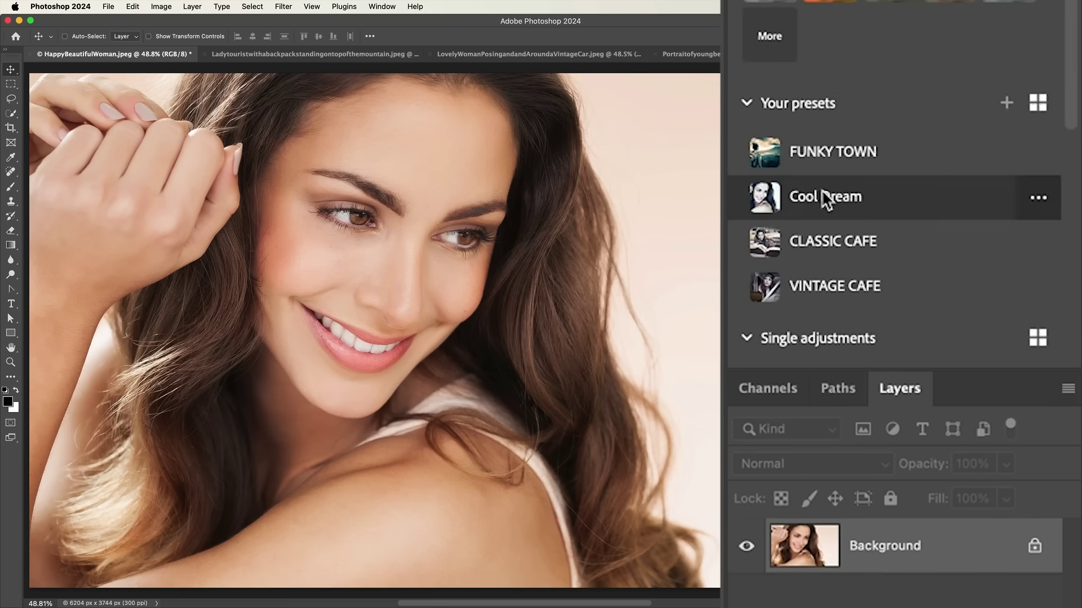
click(822, 192)
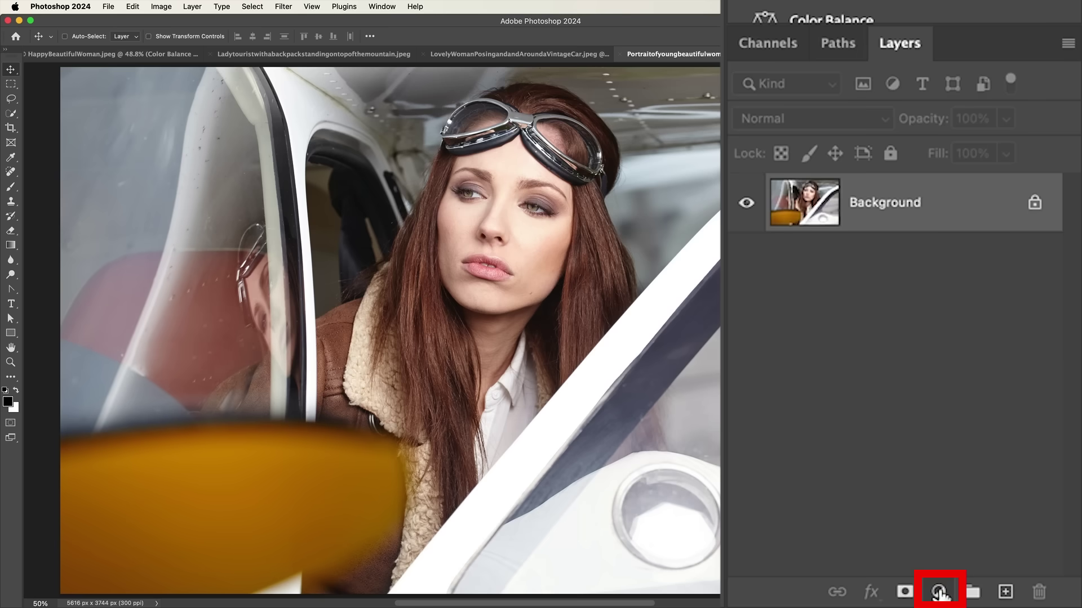
Add a Gradient Map adjustment layer to the pilot photo using a sepia Photographic Toning gradient.
click(939, 593)
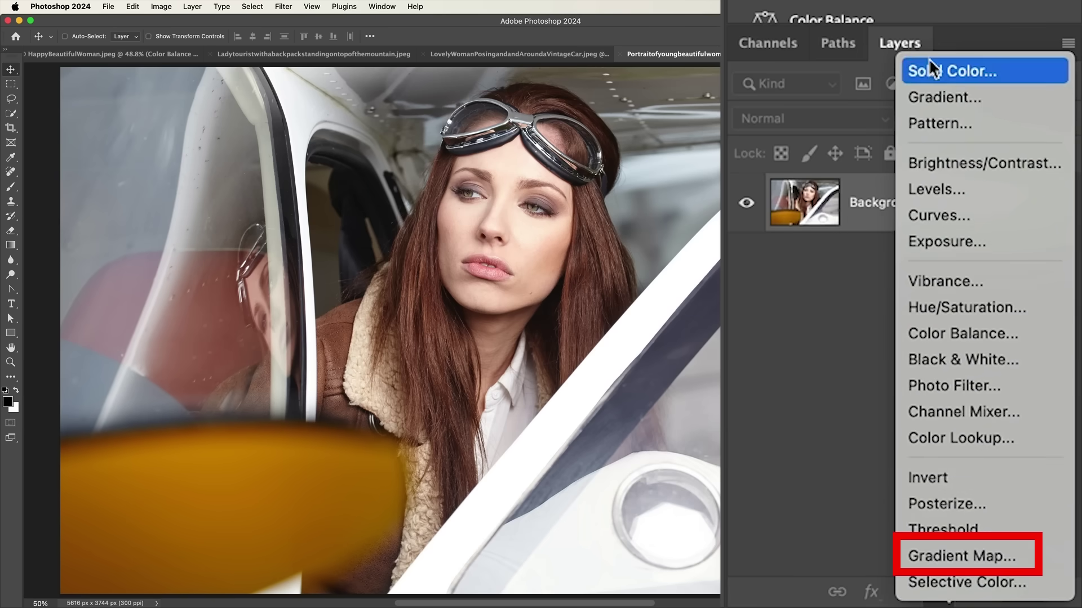
click(969, 555)
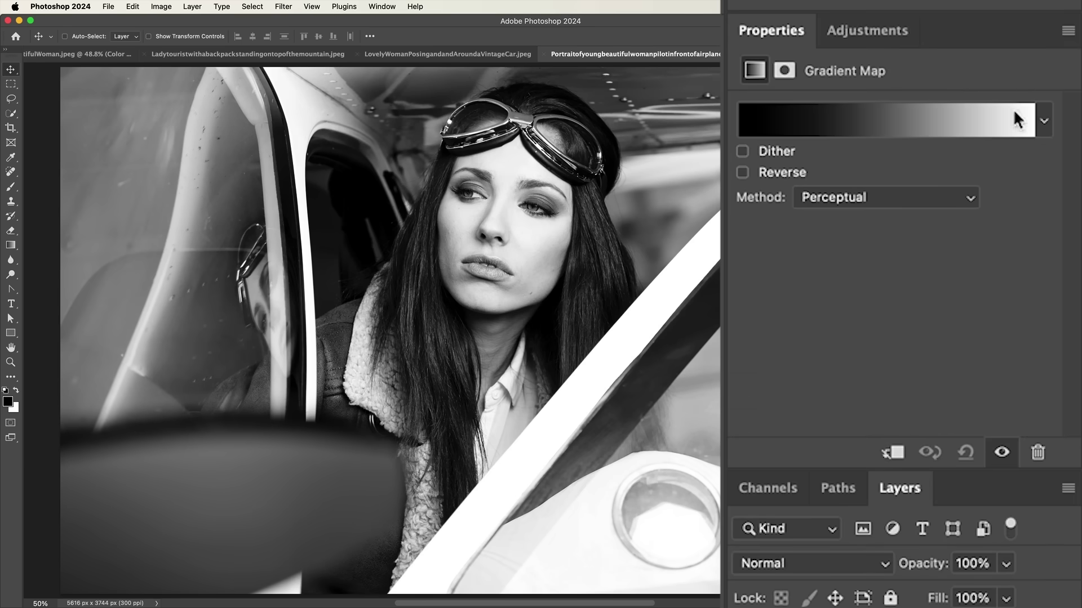
click(1044, 122)
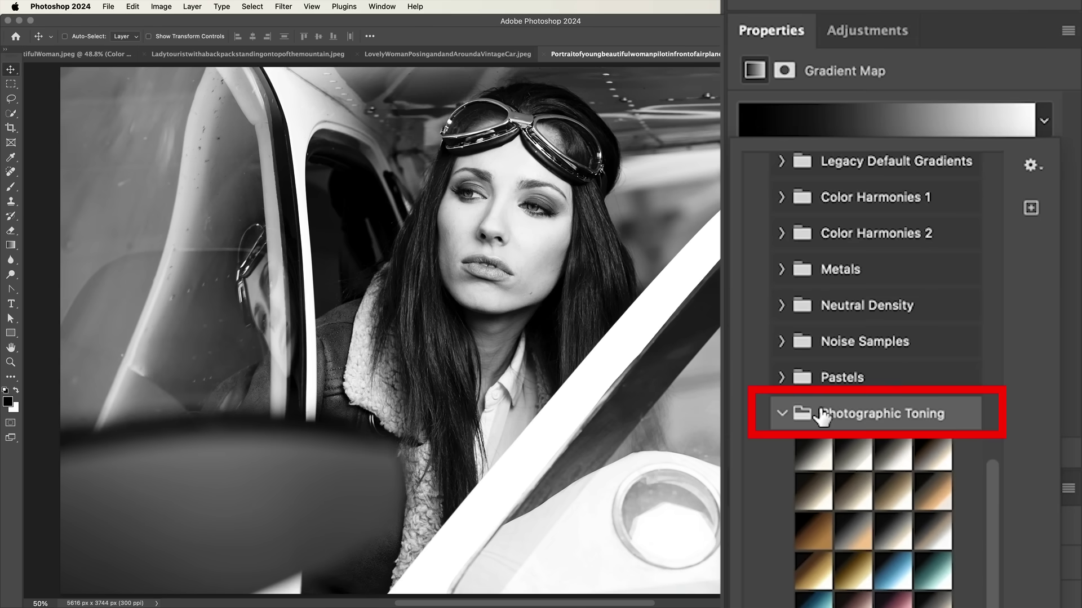
click(817, 570)
scroll(817, 570, down, 5)
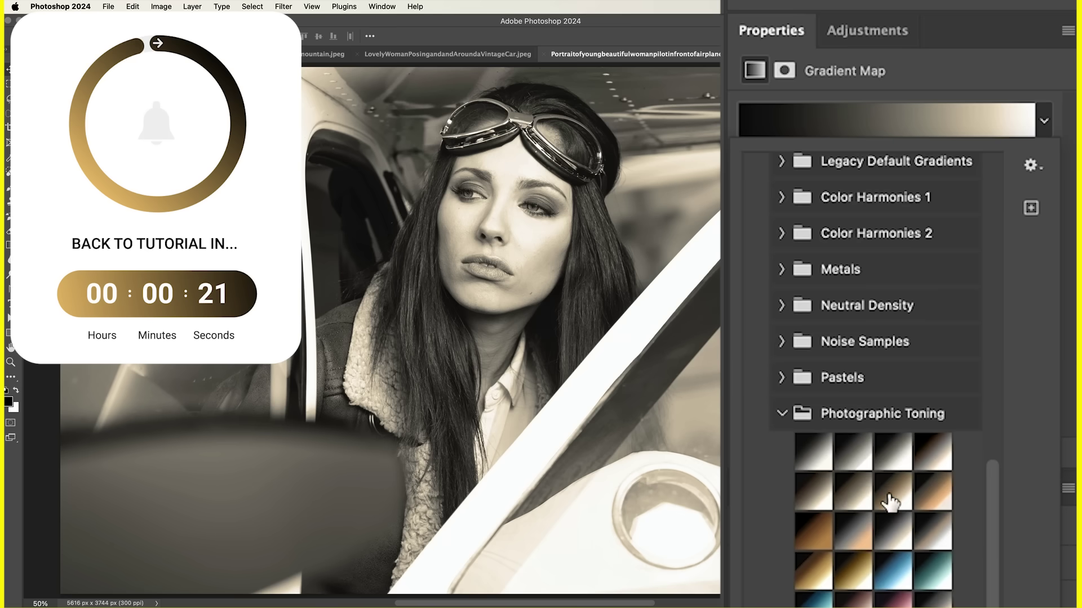
click(381, 5)
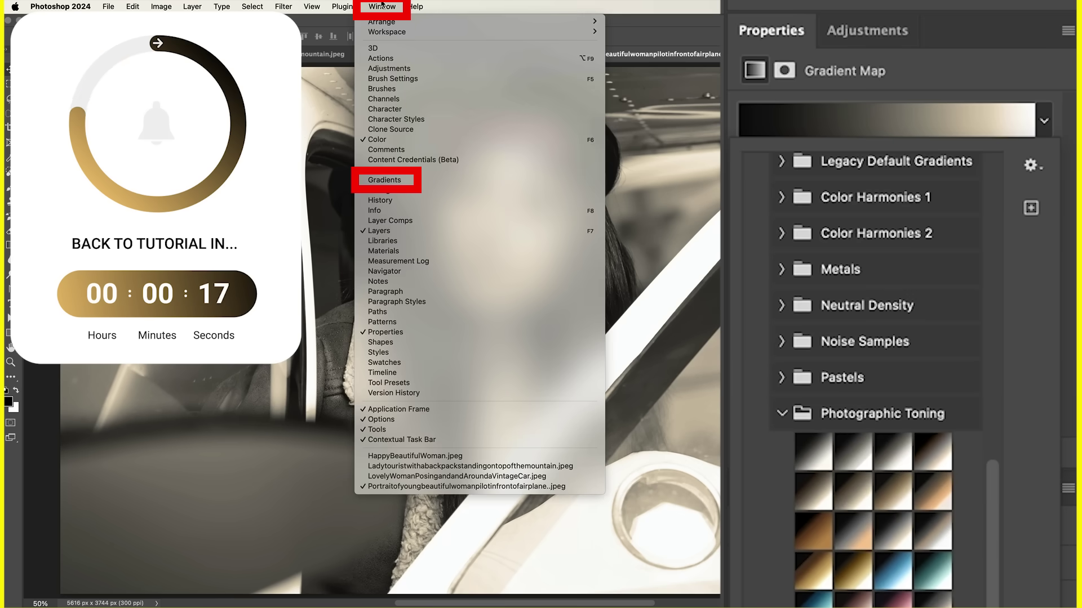
Open the Gradients panel, load the Legacy Gradients sets and expand the Legacy Gradients folder.
click(407, 179)
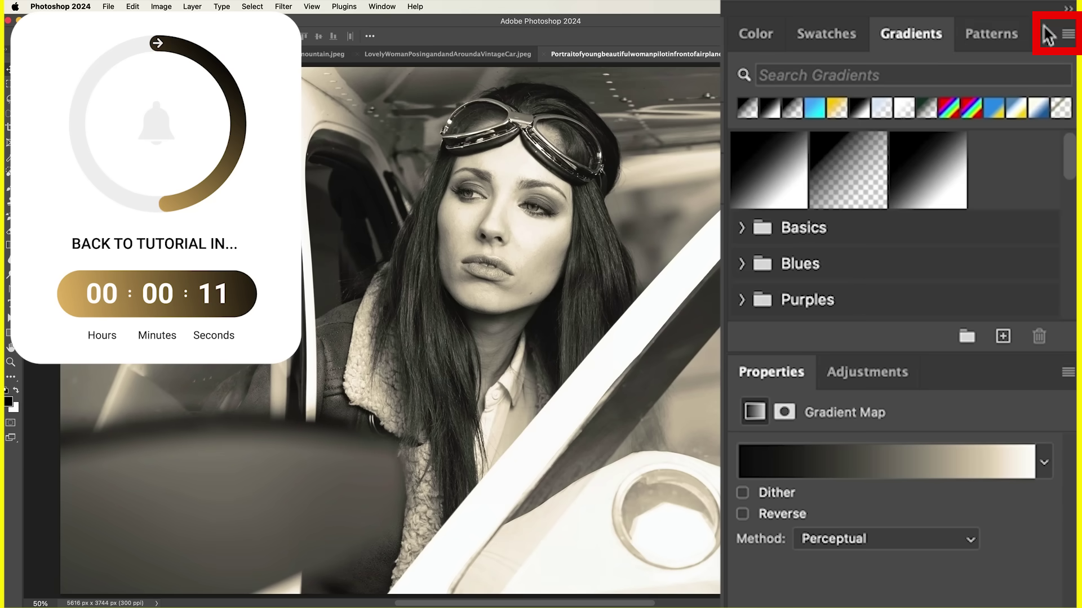
click(1065, 34)
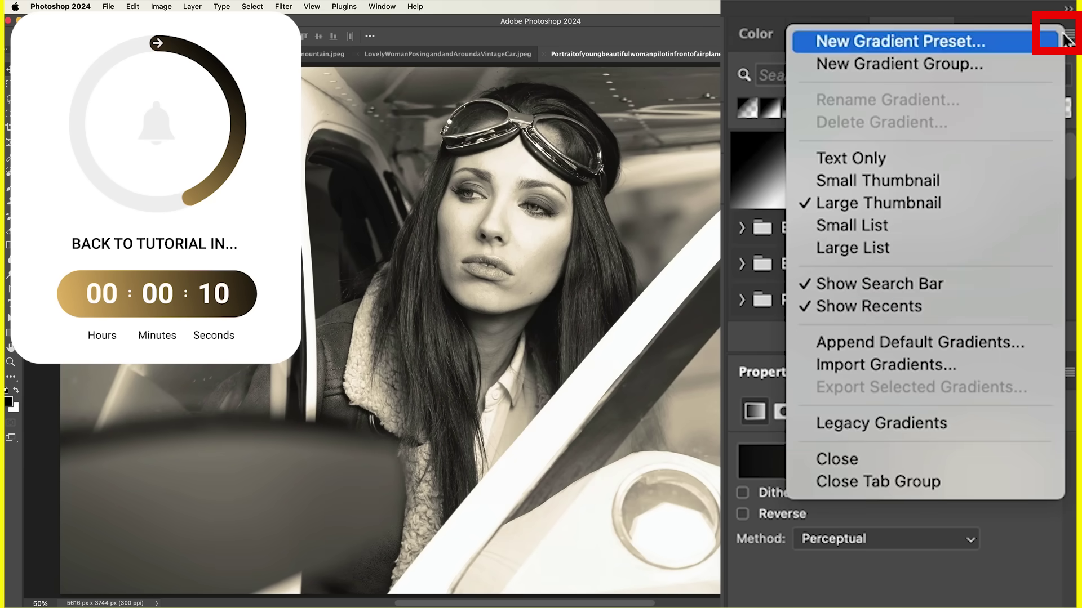
click(901, 435)
scroll(780, 296, down, 3)
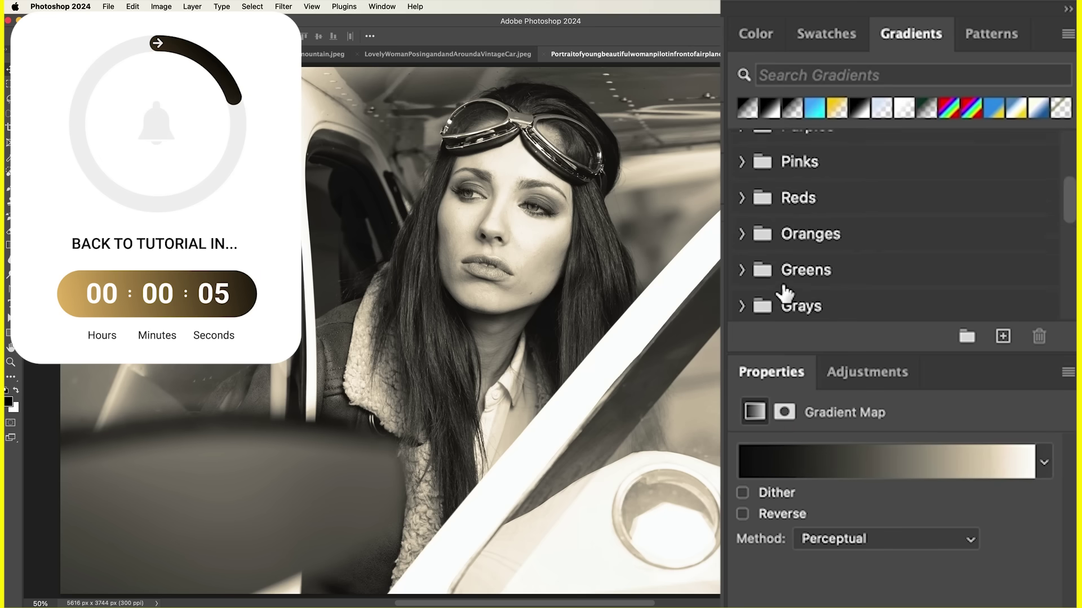
scroll(784, 293, down, 5)
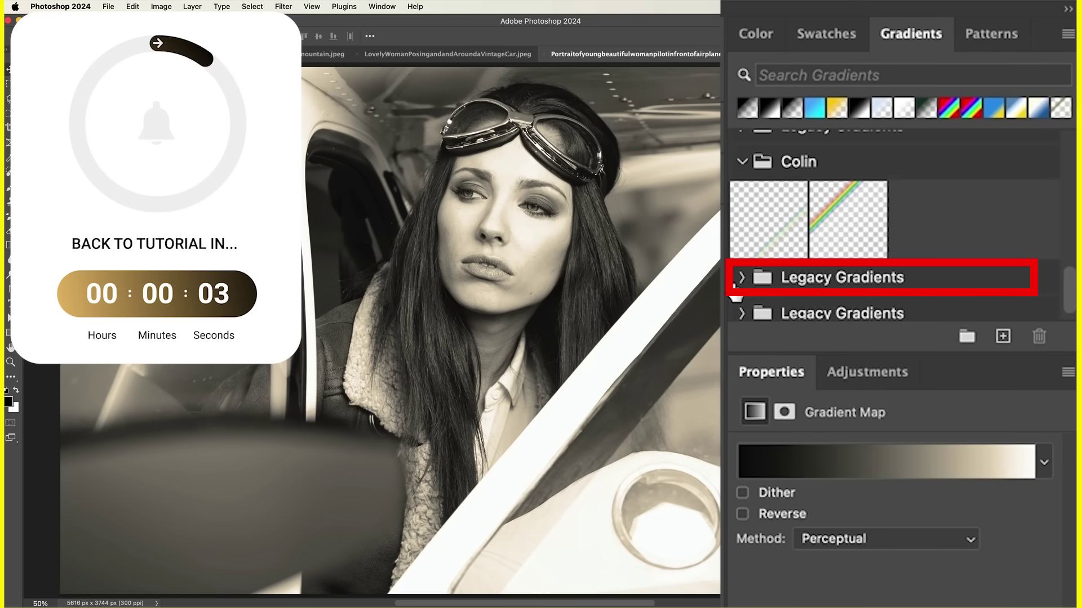
click(738, 282)
scroll(821, 283, down, 5)
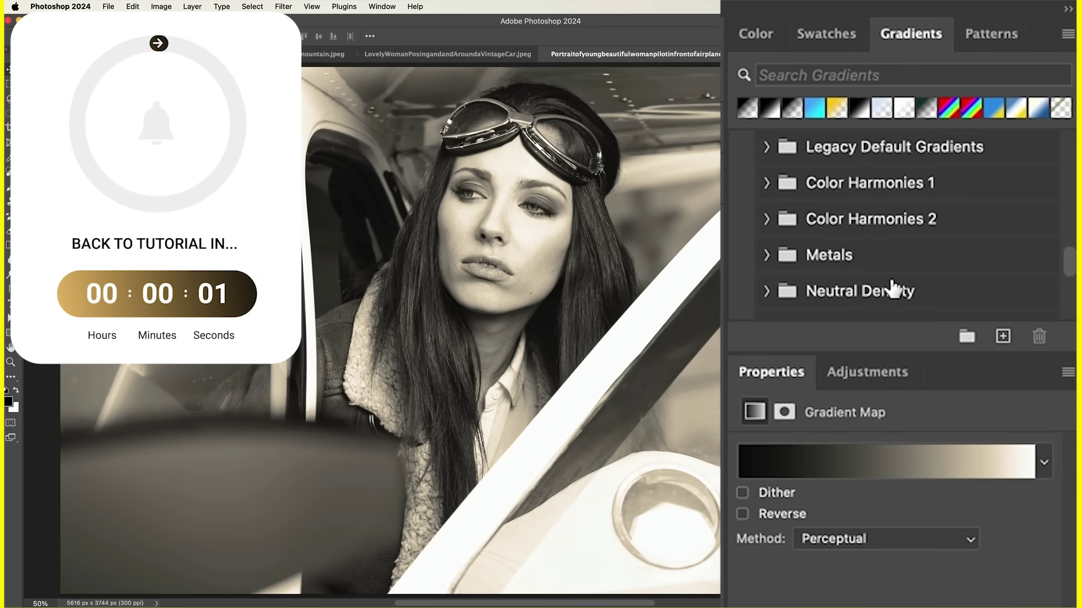
scroll(892, 287, down, 5)
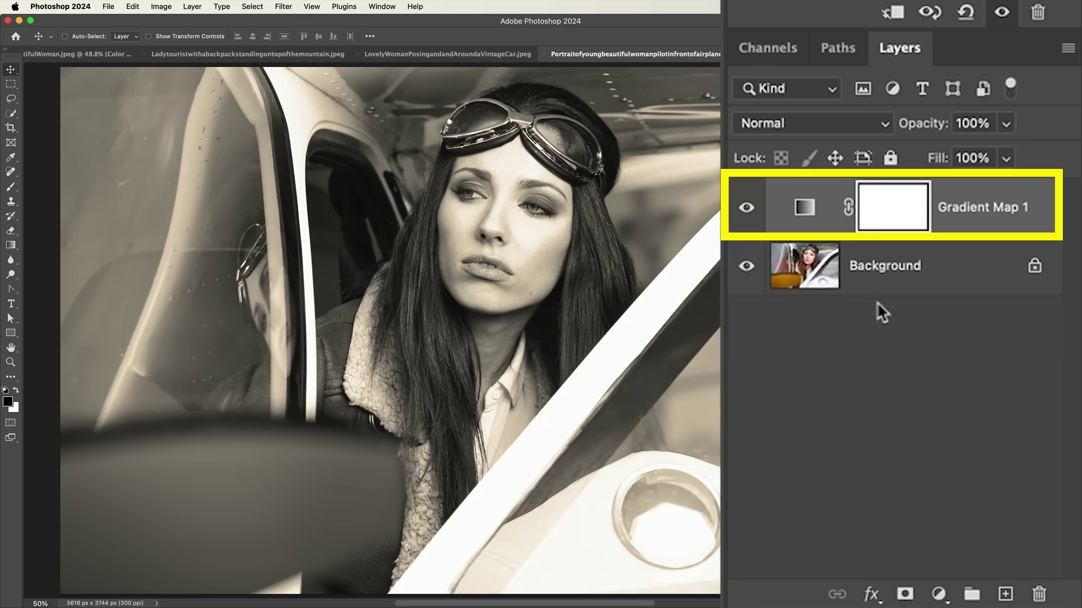
click(868, 299)
Set Gradient Map 1 to Color blend mode at 53% opacity, comparing against the original.
click(748, 211)
click(747, 211)
click(804, 207)
click(747, 211)
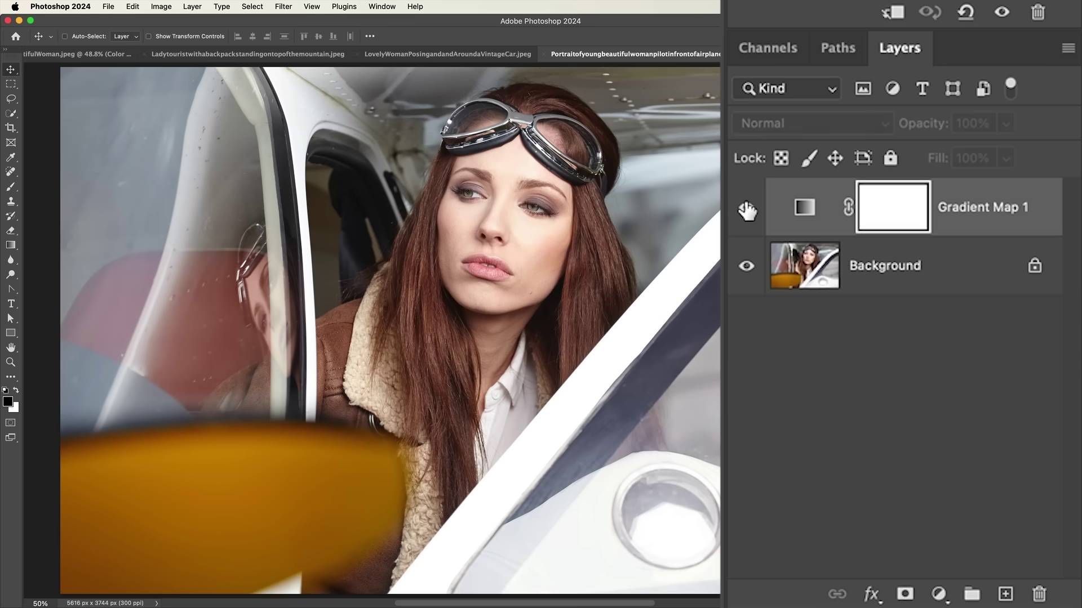
click(748, 212)
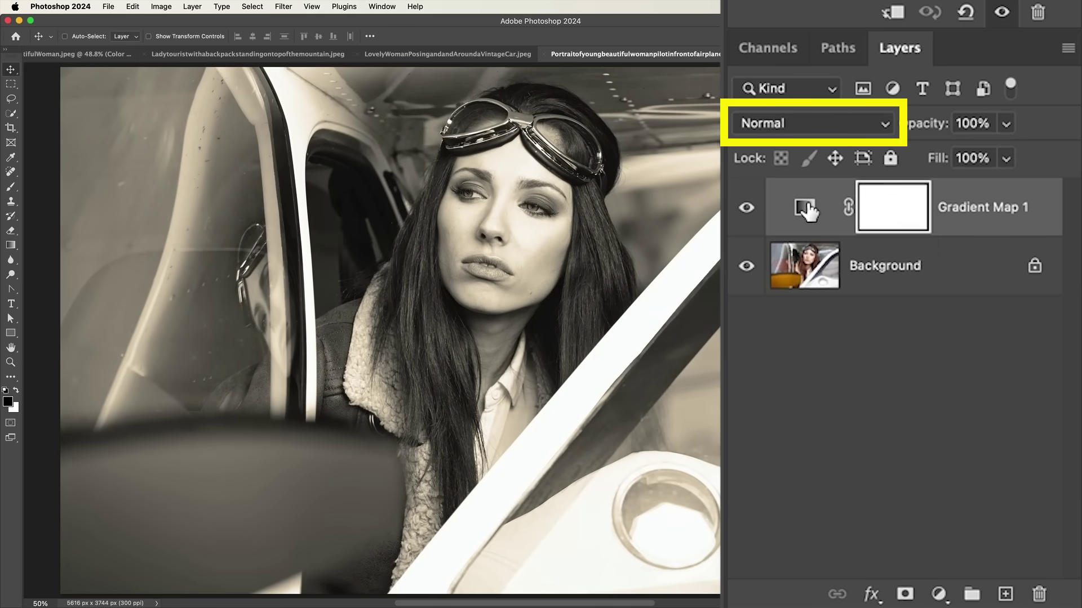
click(779, 121)
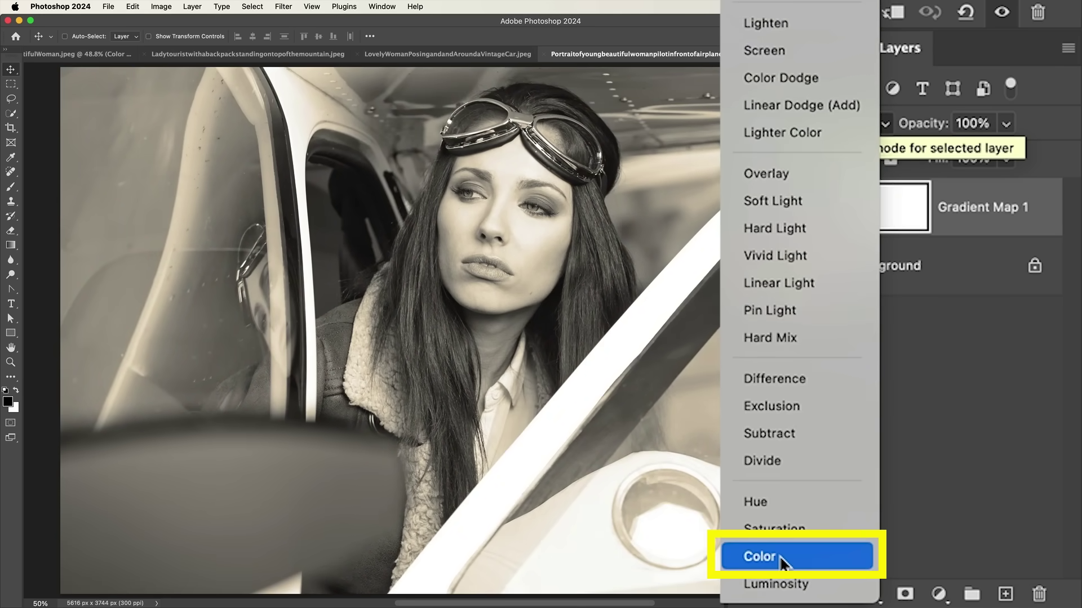
click(779, 556)
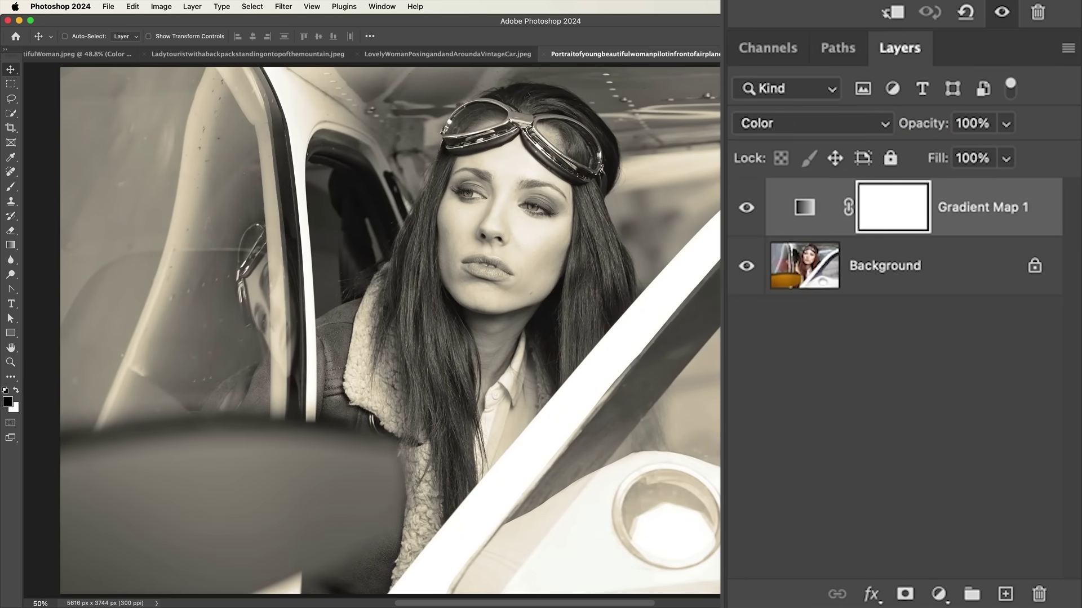
mouse_move(924, 126)
mouse_down()
mouse_move(853, 133)
mouse_move(871, 133)
mouse_up()
click(748, 209)
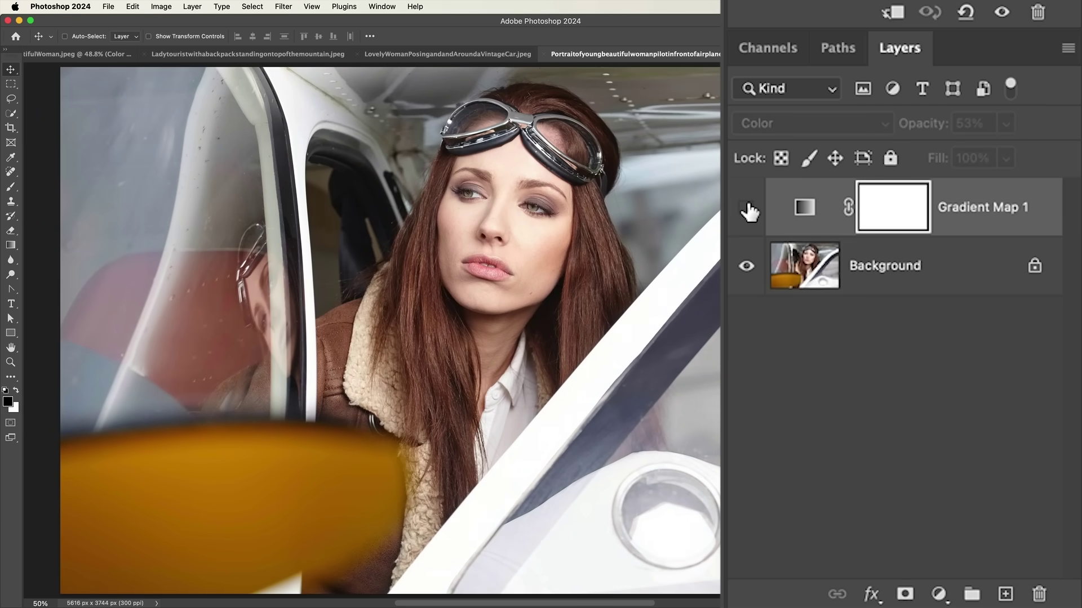
click(748, 209)
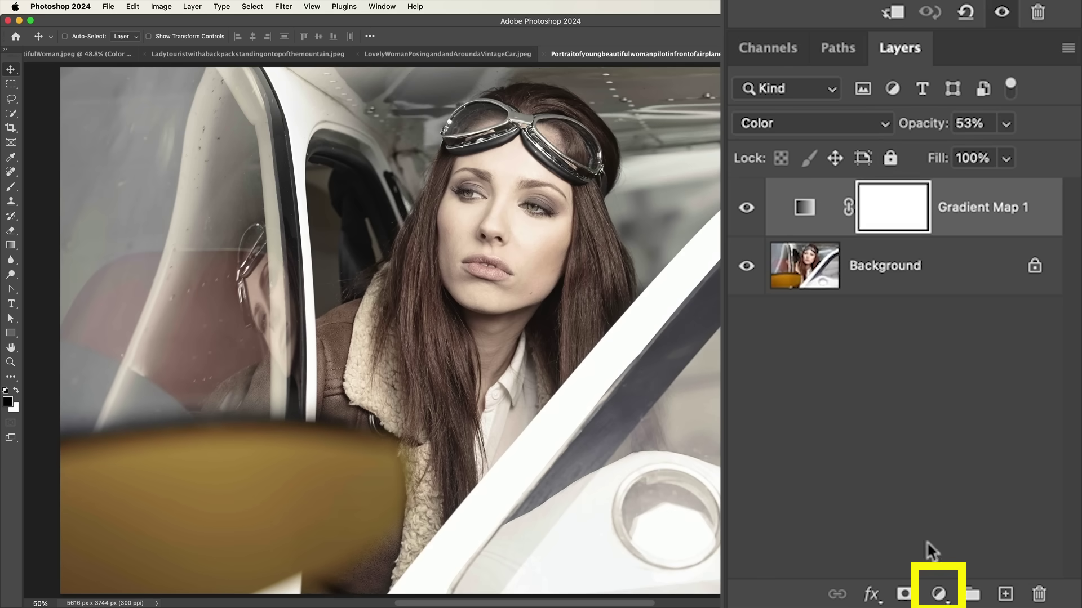
click(938, 594)
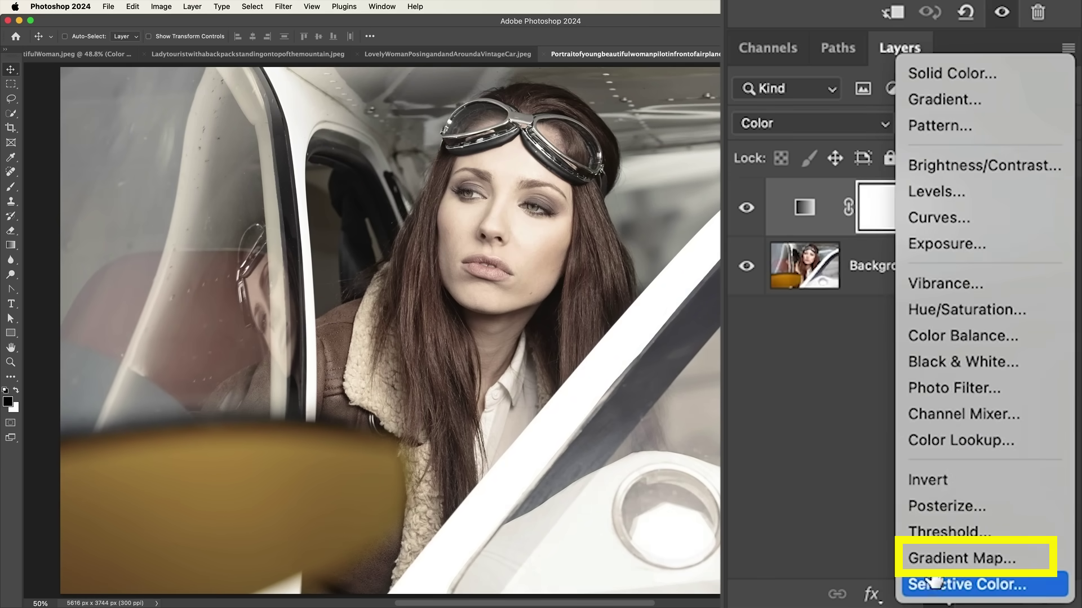
Add a second Gradient Map adjustment layer set to Luminosity blend mode.
click(936, 559)
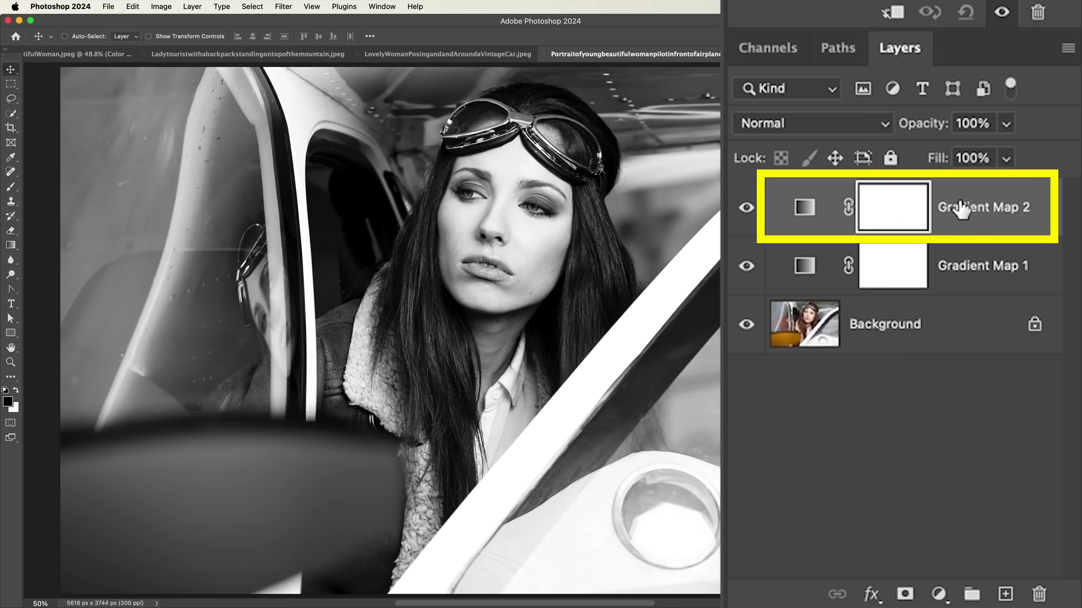
click(826, 128)
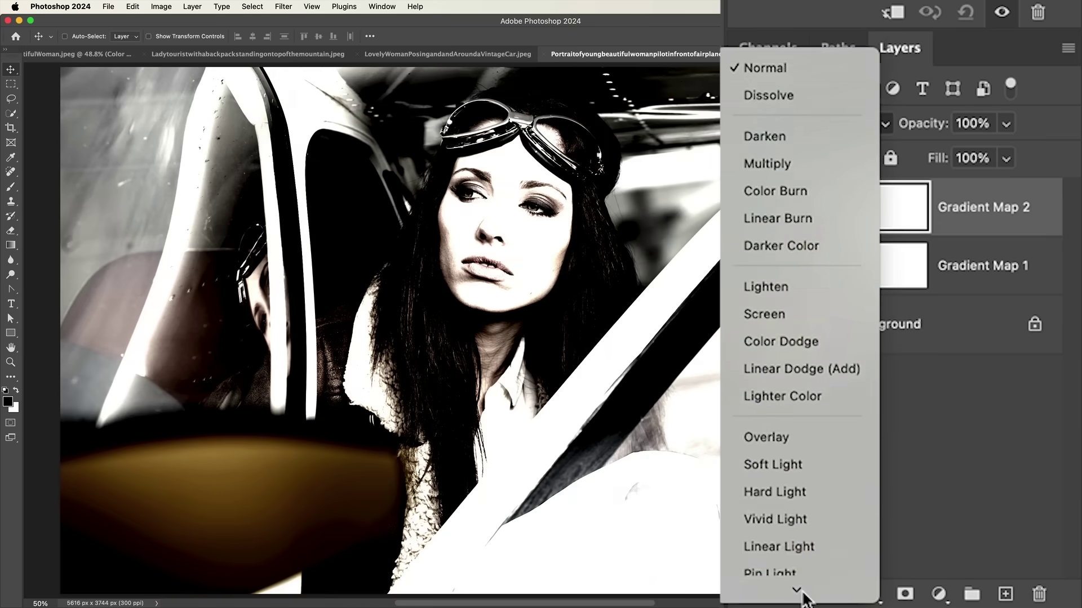
mouse_move(803, 595)
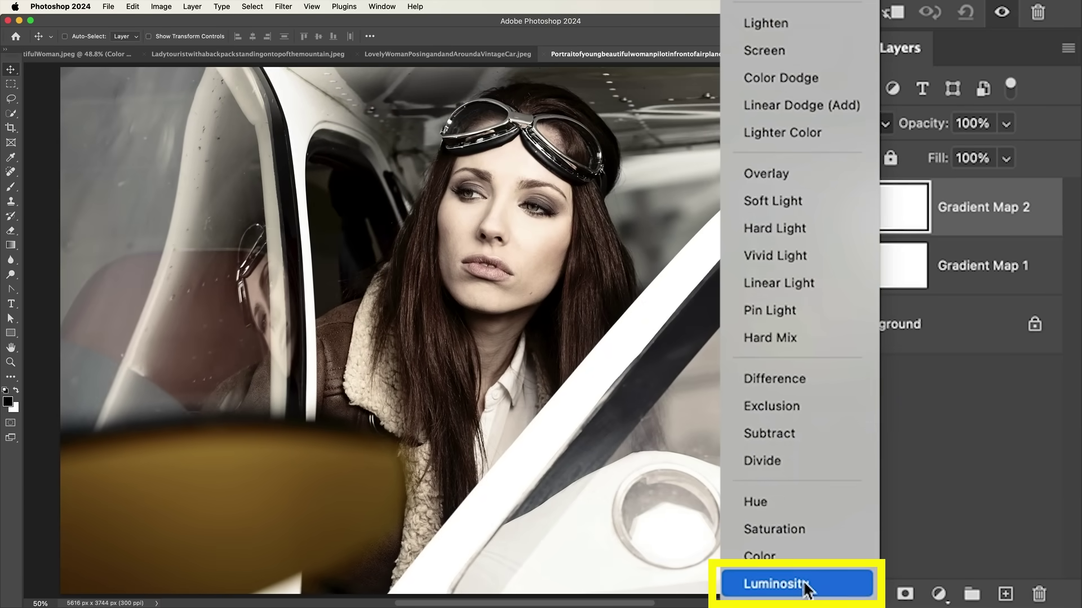
click(804, 586)
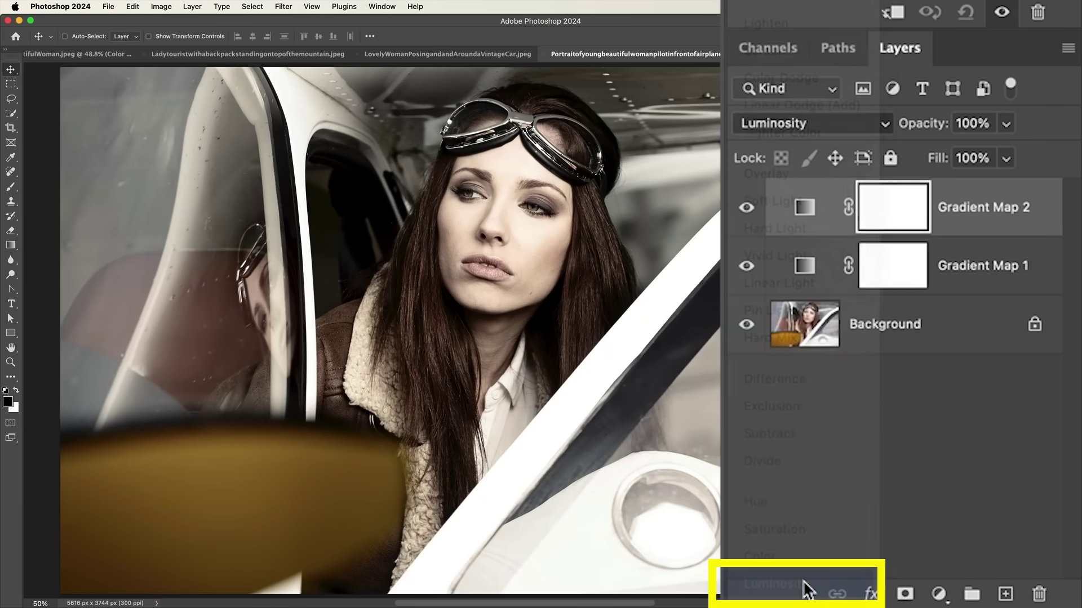
Compare the toning, lower Gradient Map 2's opacity to 64%, and add a Curves adjustment layer.
click(746, 207)
click(747, 207)
click(747, 208)
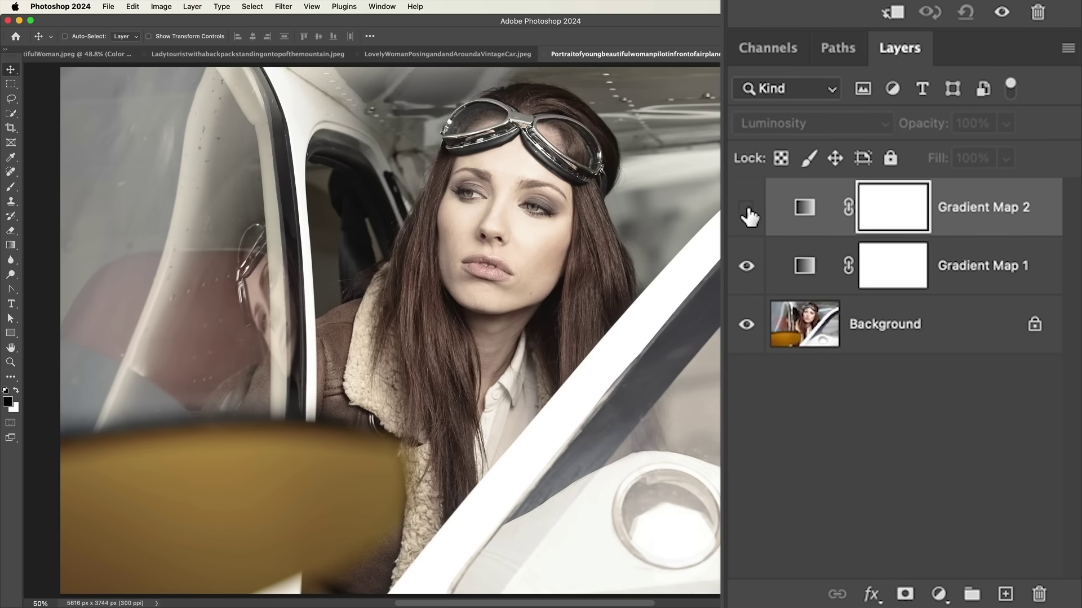
click(747, 208)
click(747, 209)
click(747, 209)
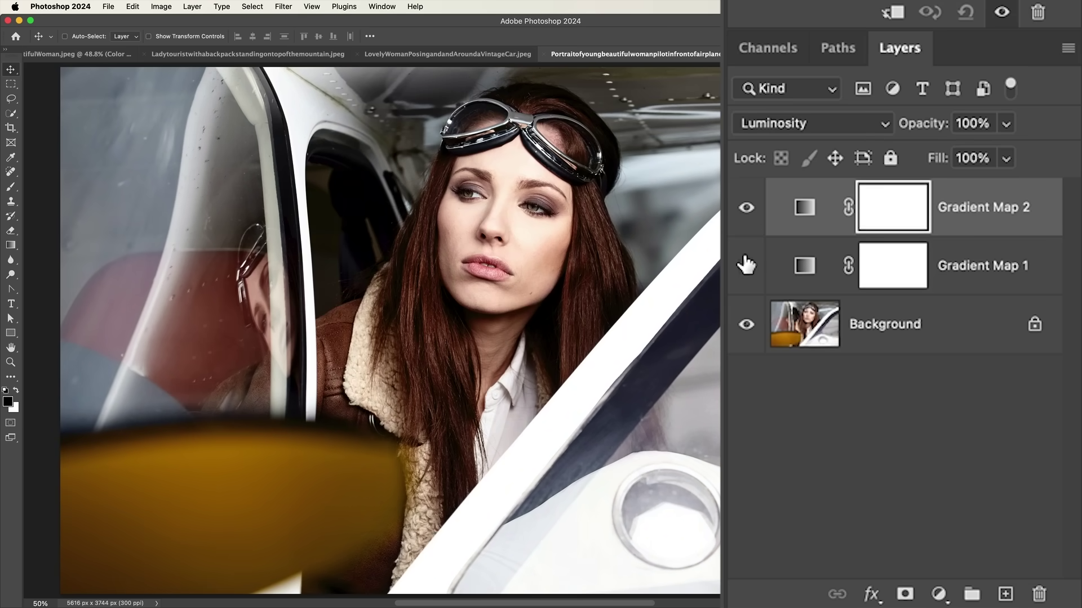
click(747, 265)
drag(925, 131, 880, 129)
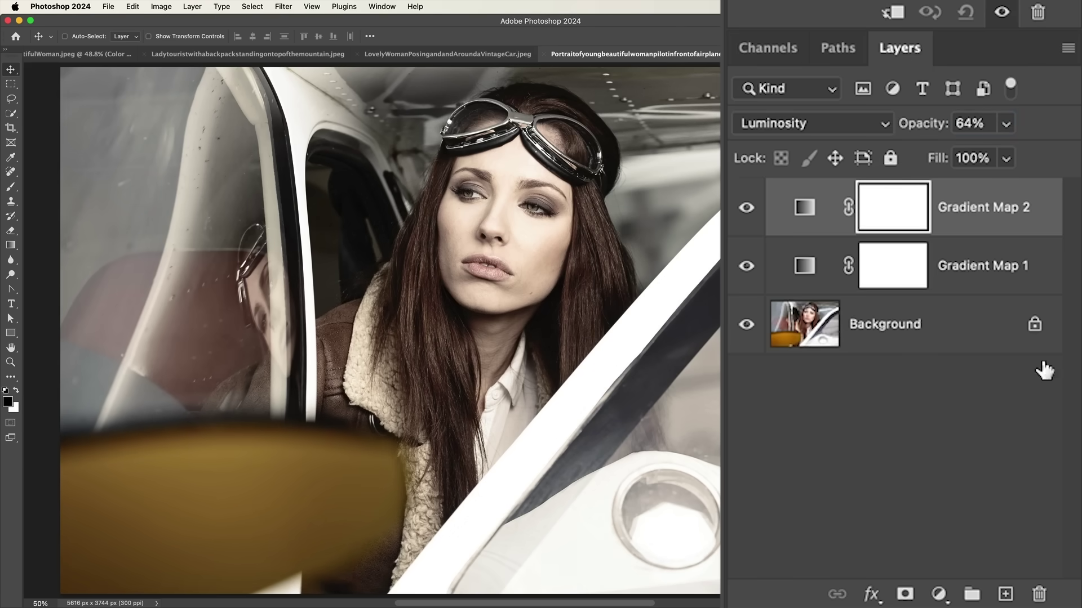
click(939, 594)
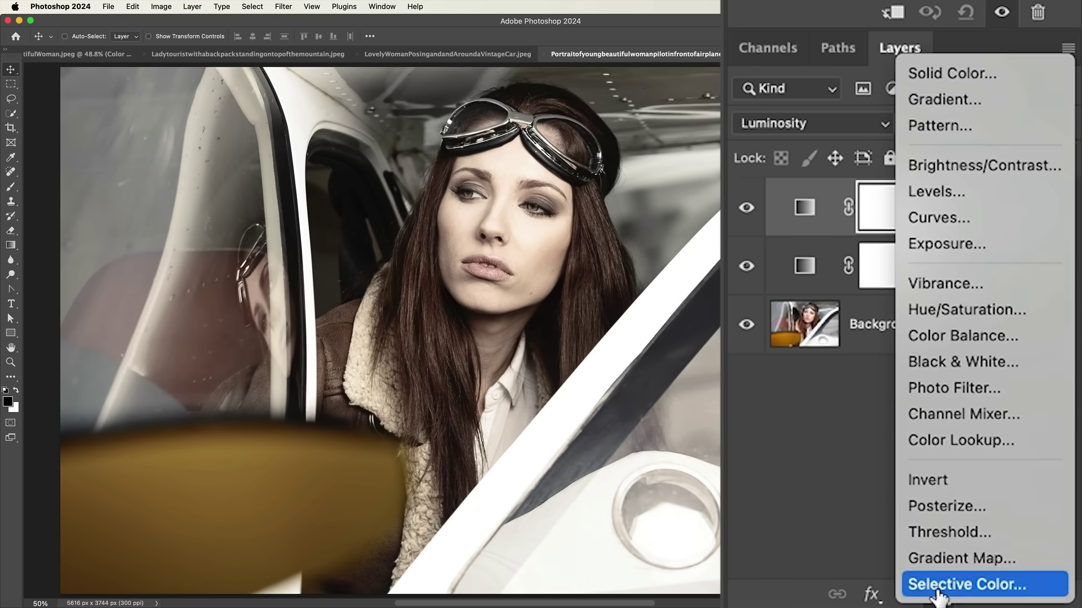
click(959, 219)
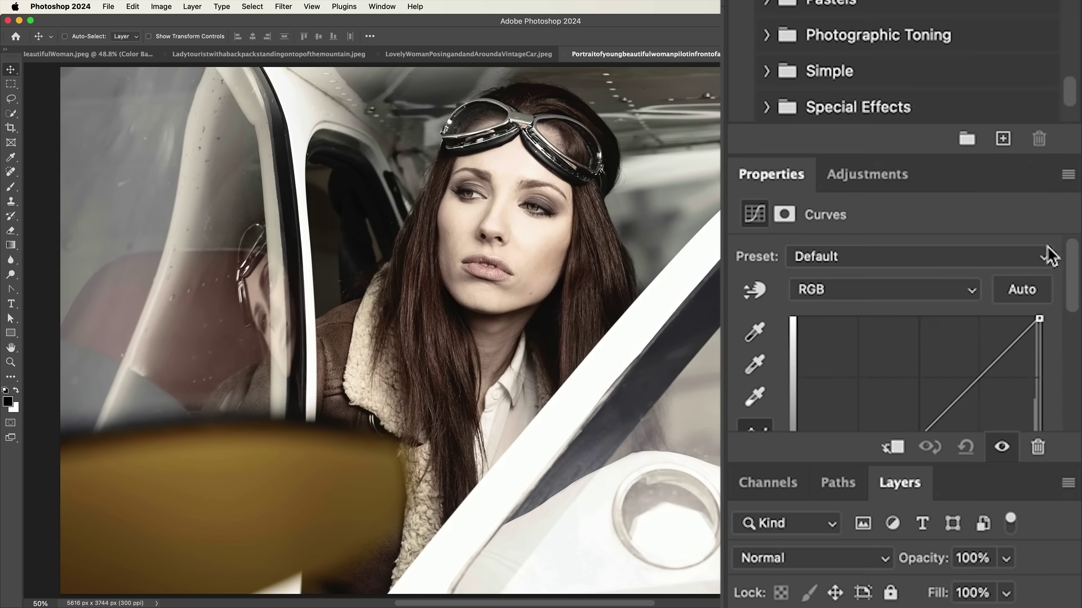
Float the Curves properties, lift the black point, and add lower and upper curve points.
drag(777, 179, 729, 172)
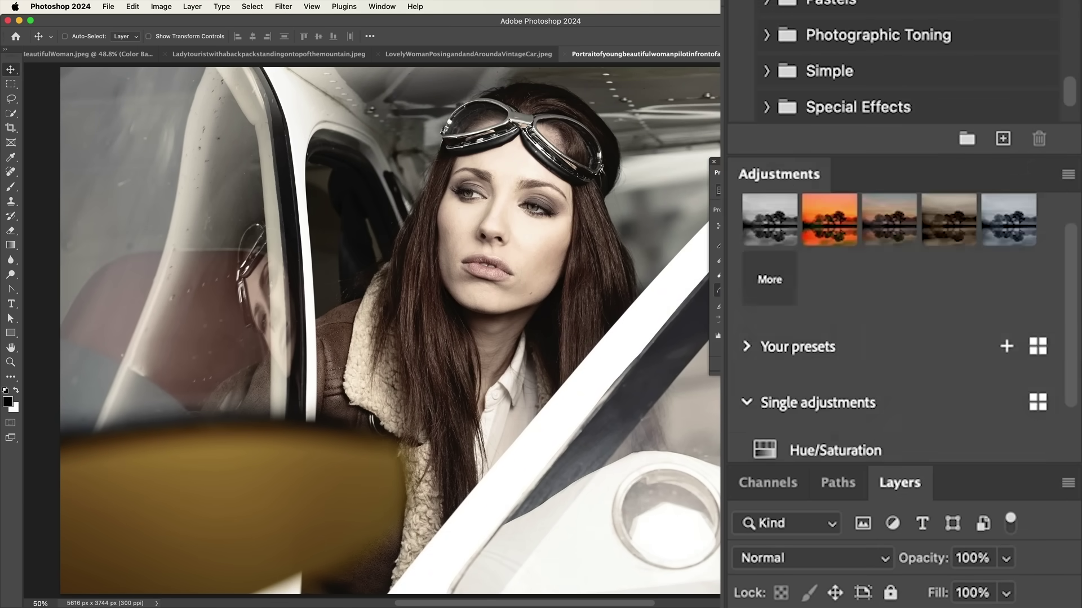
drag(742, 347, 738, 343)
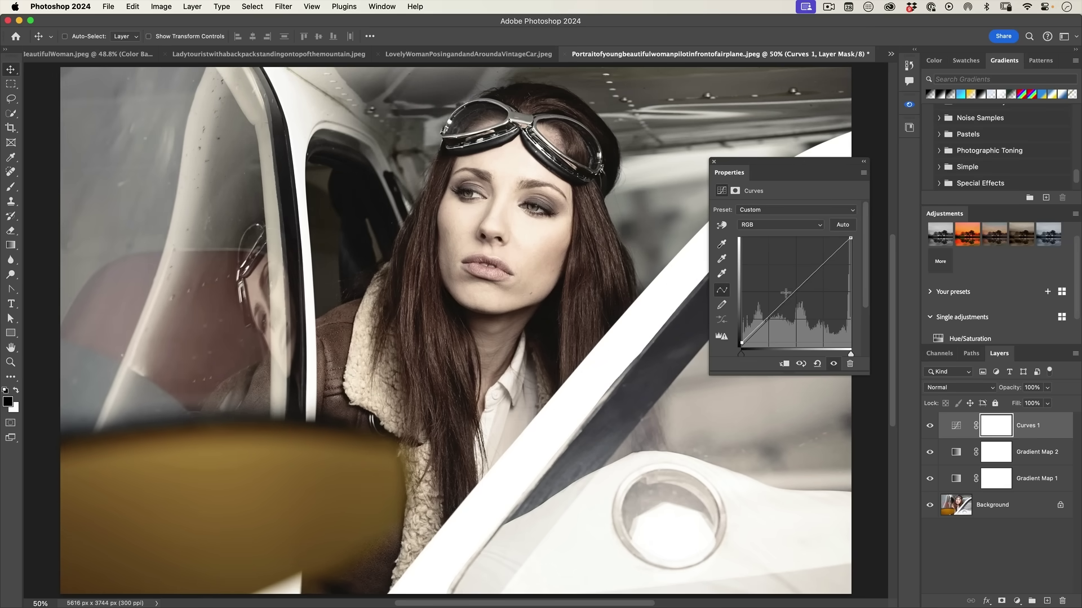
drag(818, 265, 815, 265)
drag(779, 304, 777, 299)
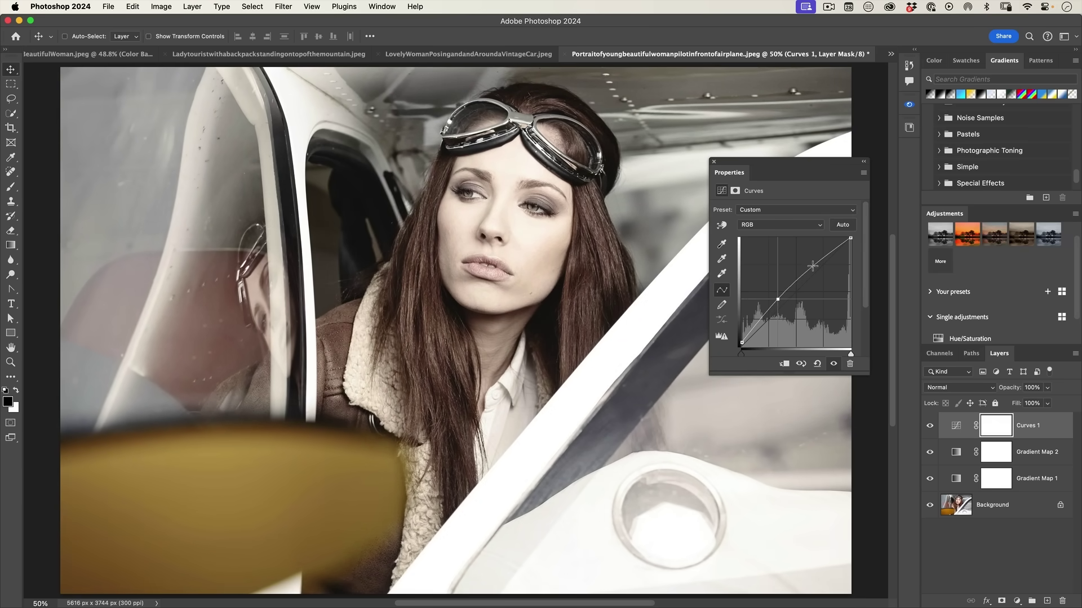
drag(812, 266, 817, 272)
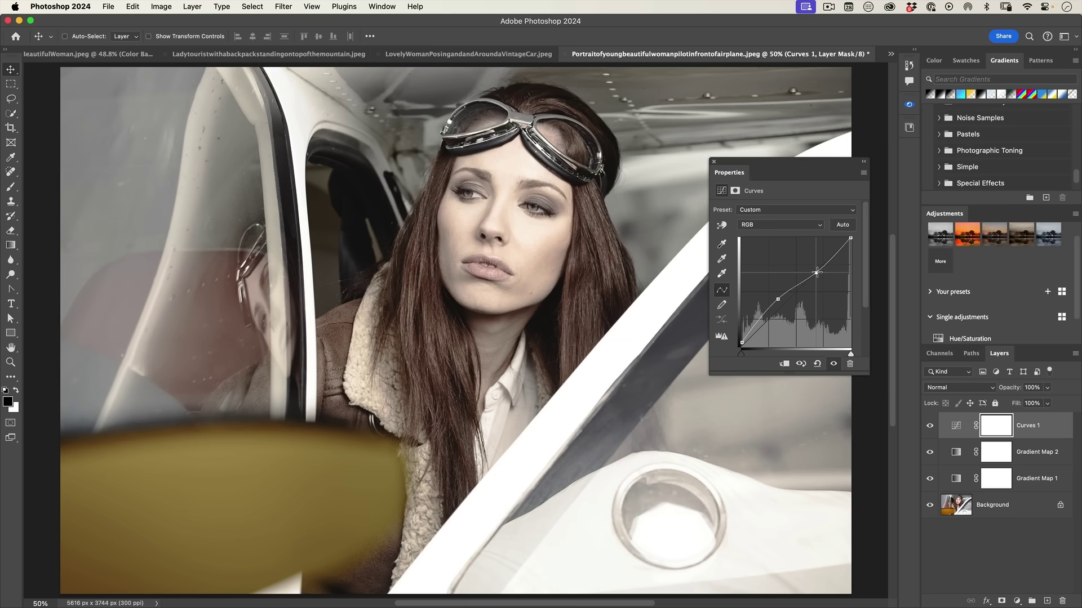
drag(817, 273, 779, 301)
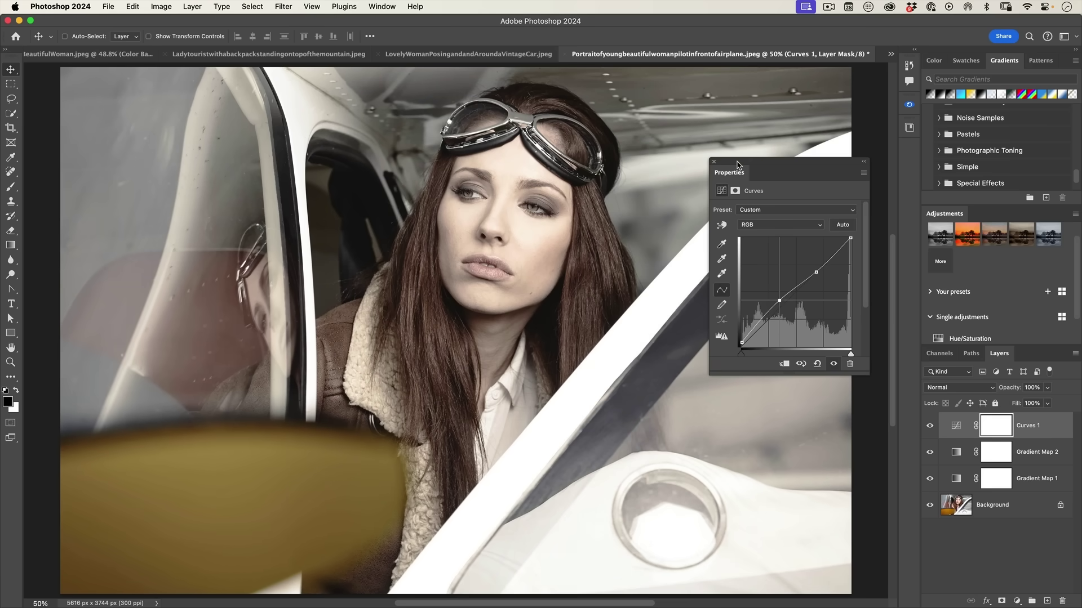
Set Curves 1 to Luminosity blend mode and select it with both gradient map layers.
click(958, 388)
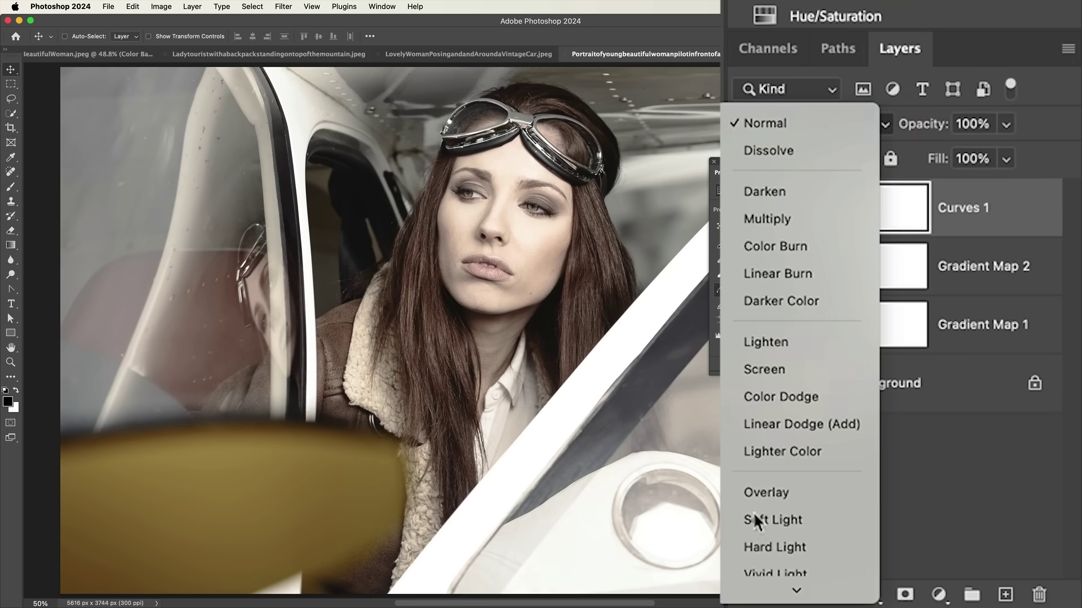
scroll(796, 586, down, 5)
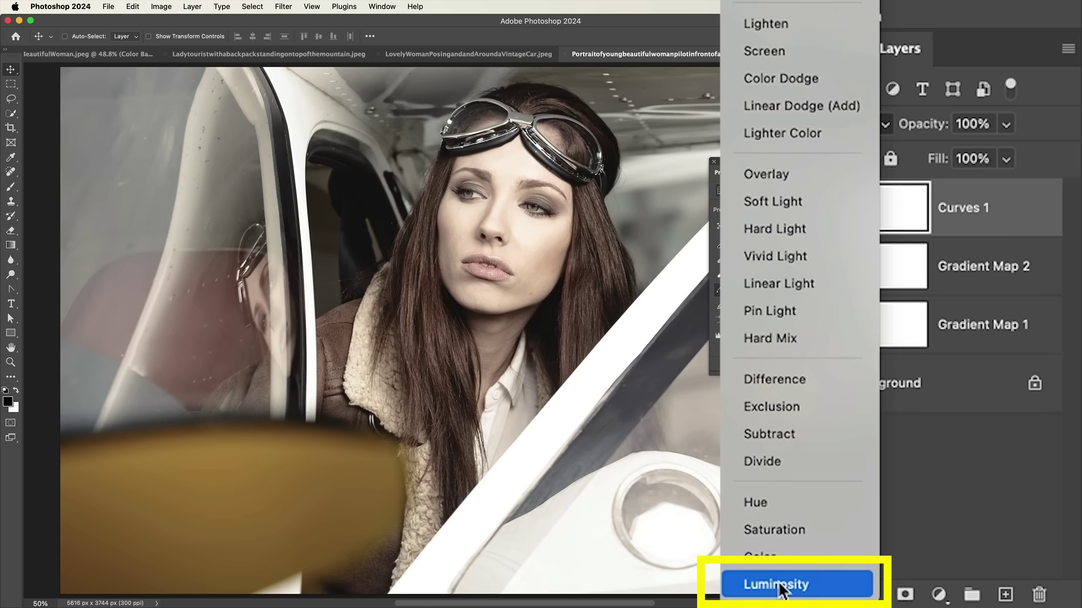
click(780, 586)
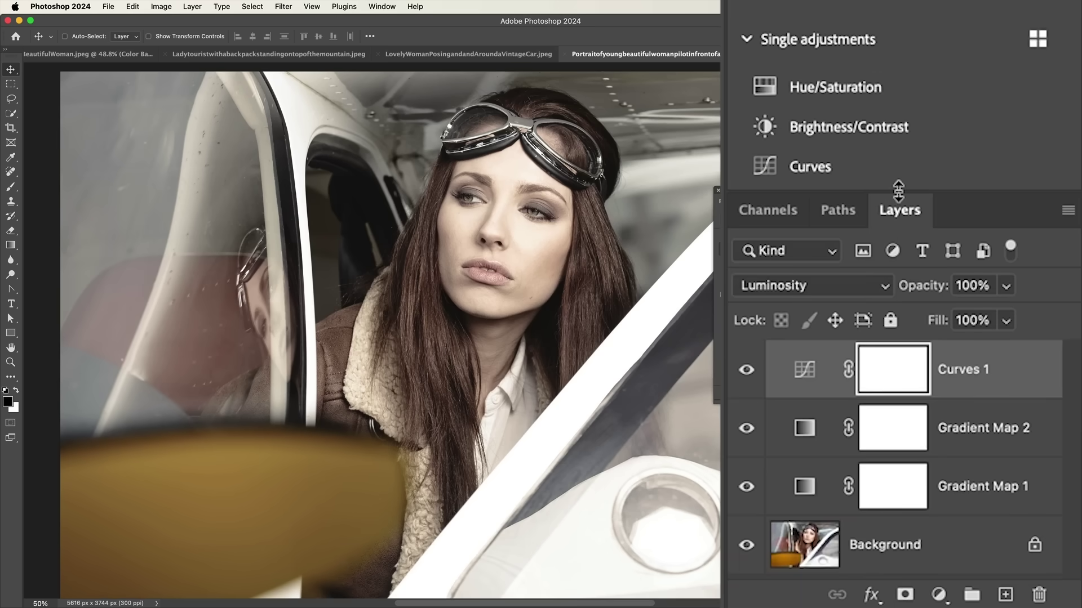
drag(744, 371, 758, 495)
drag(745, 373, 743, 498)
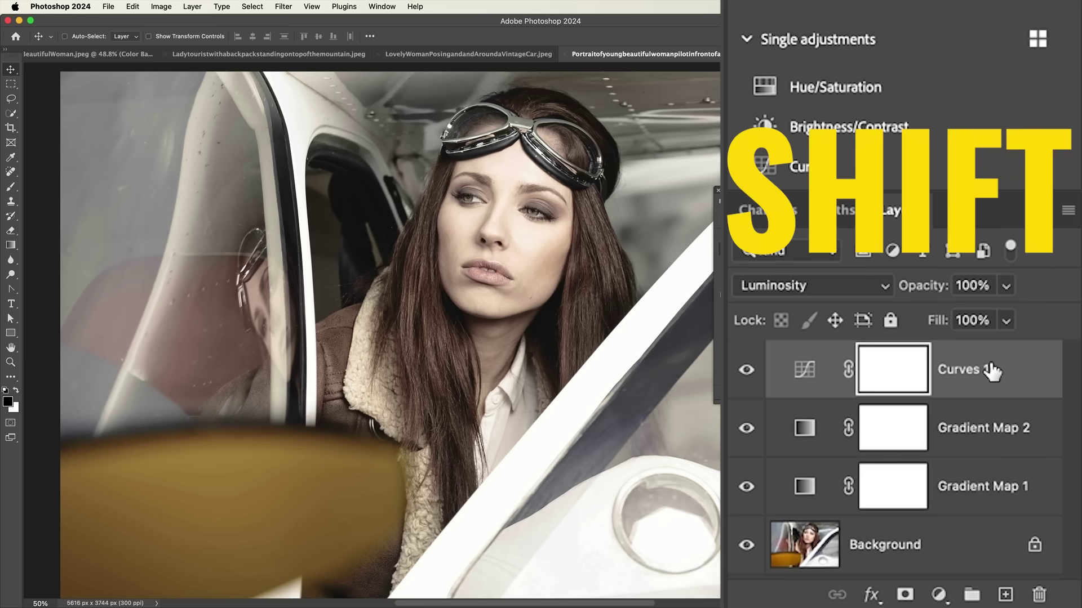
shift+click(978, 493)
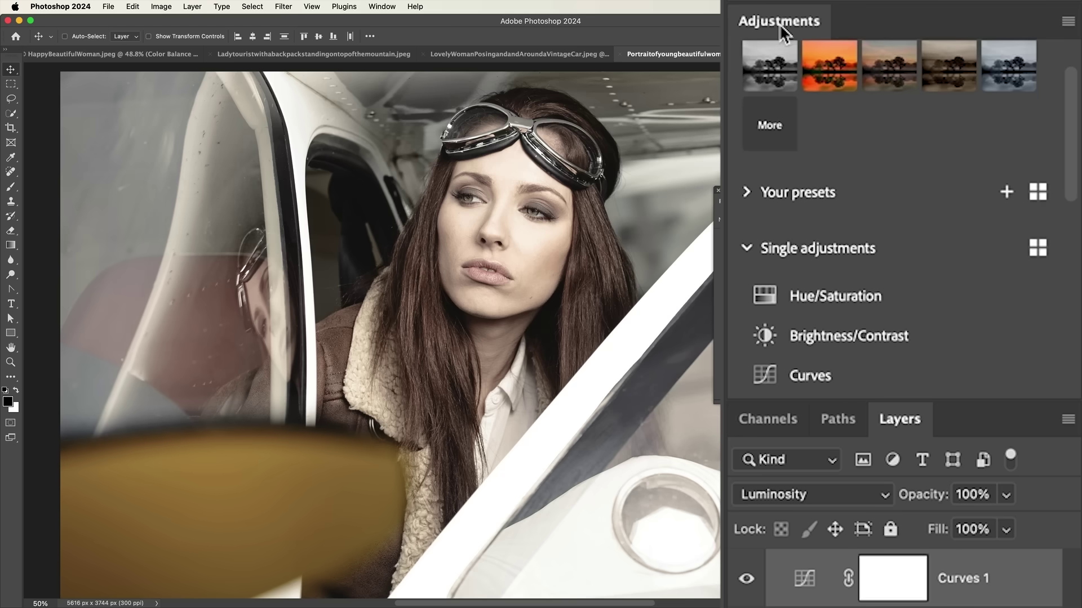
Save the three selected adjustment layers as an adjustment preset named EXAMPLE.
click(381, 6)
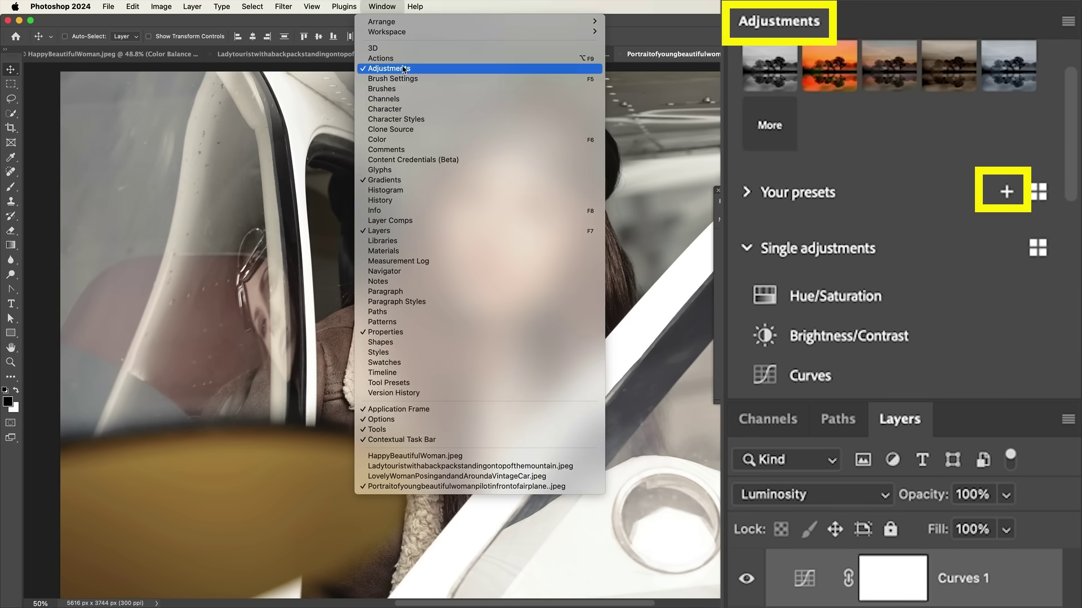
click(871, 133)
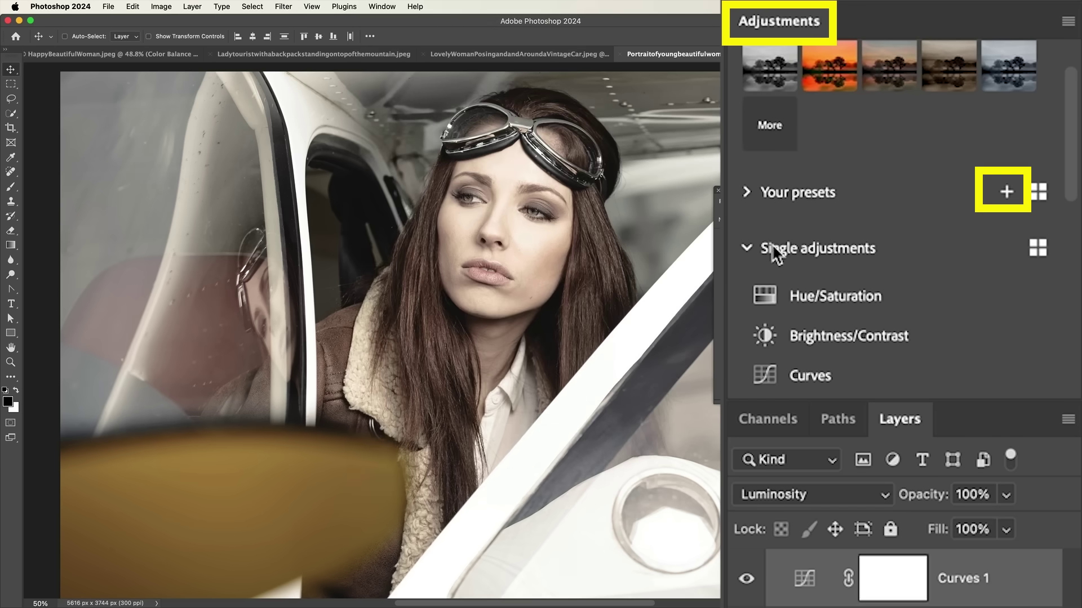
click(1006, 192)
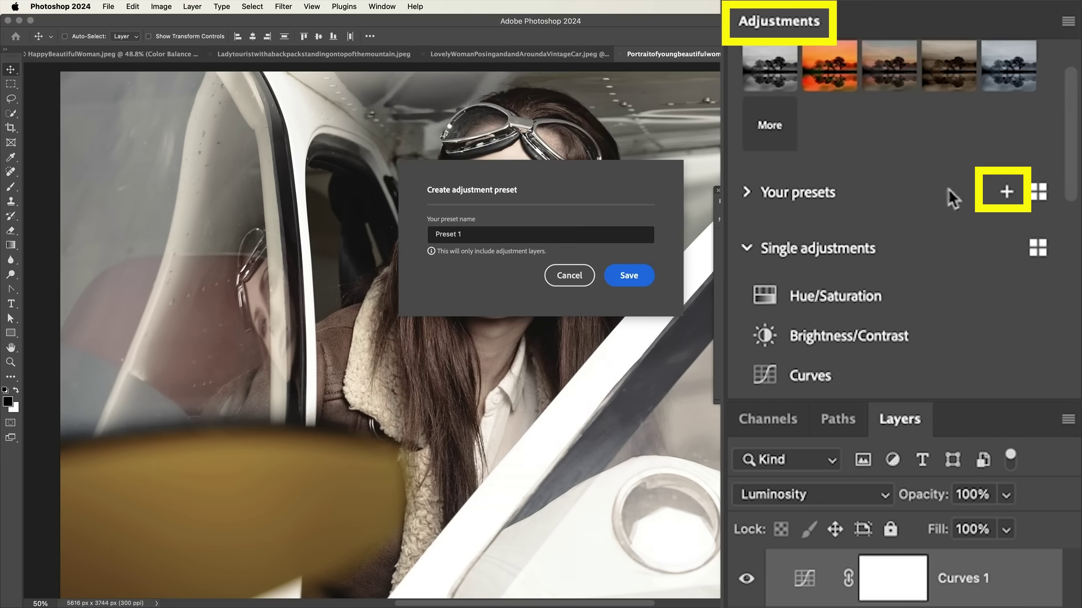
triple_click(478, 234)
text(EXAMPLE)
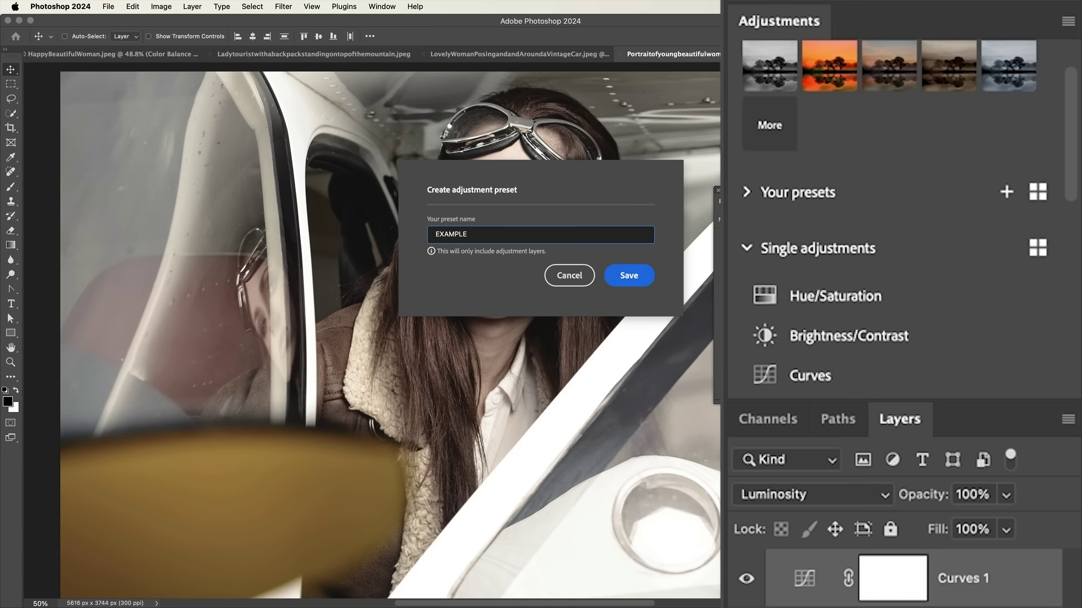
click(635, 276)
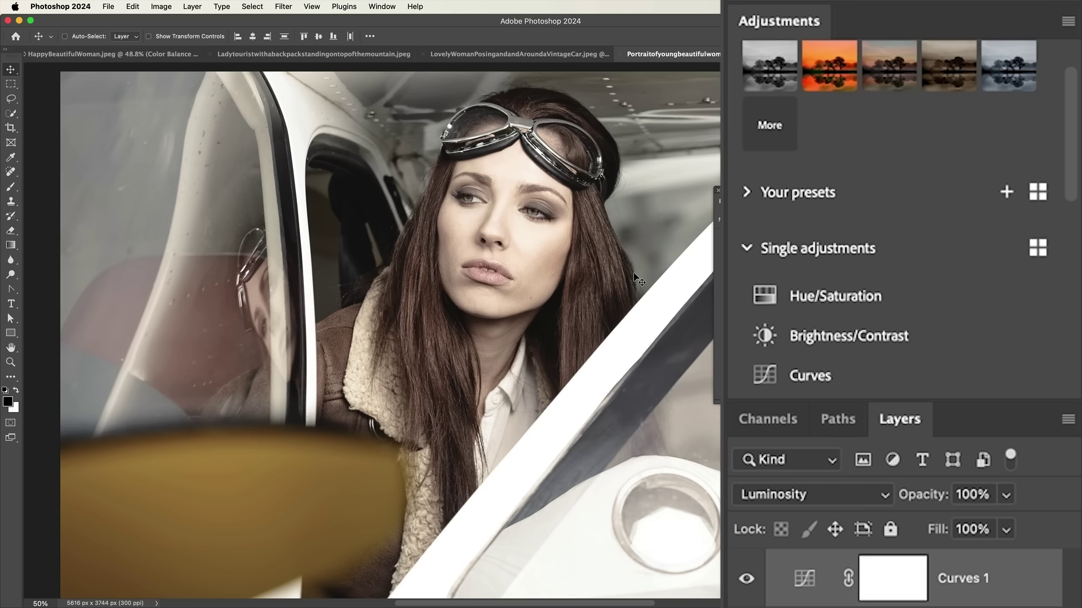
Show EXAMPLE in Your presets and remove the adjustment layers from the pilot photo.
click(755, 194)
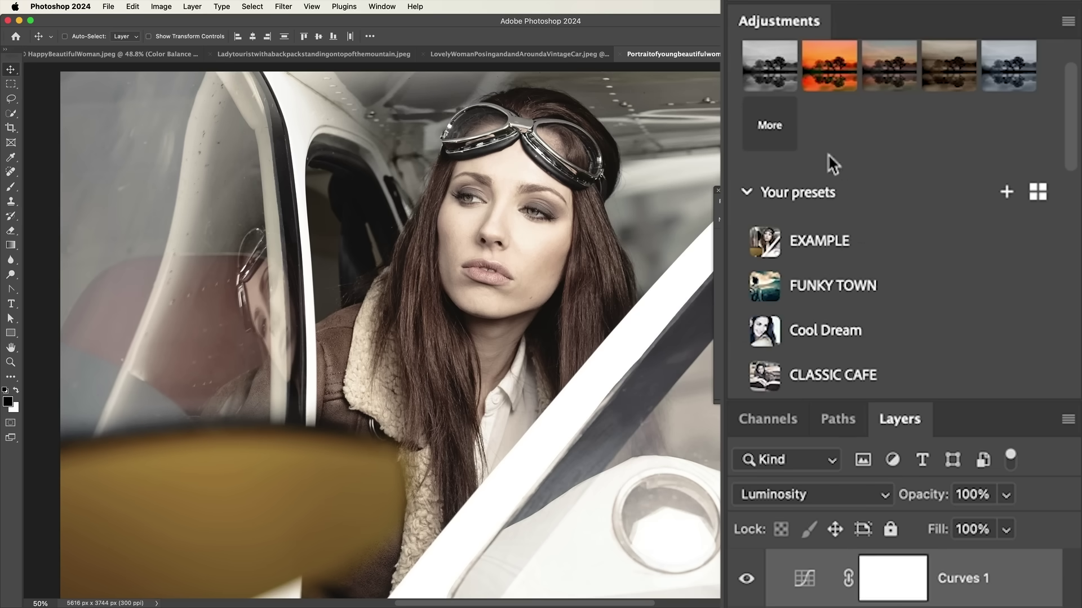
scroll(858, 158, down, 2)
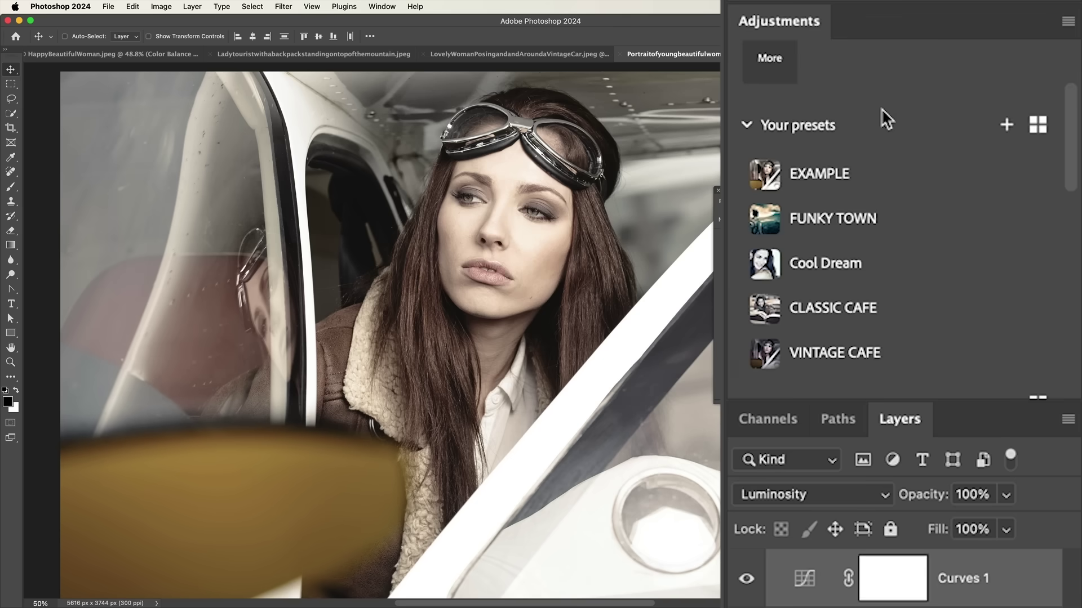
drag(1000, 502, 1047, 594)
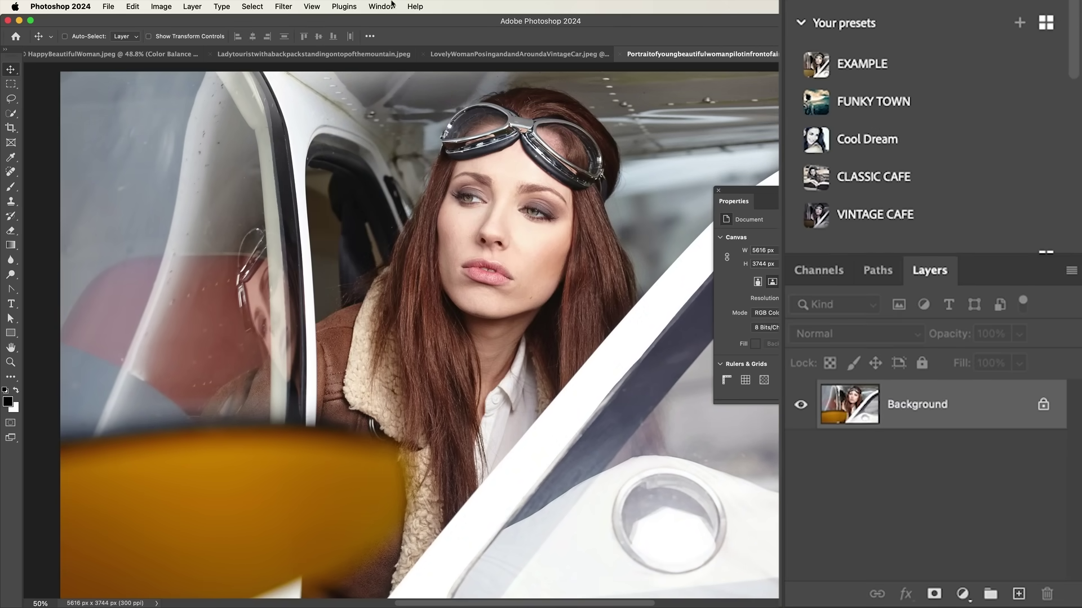
On the vintage-car photo, delete the CLASSIC CAFE group and both gradient maps.
click(450, 54)
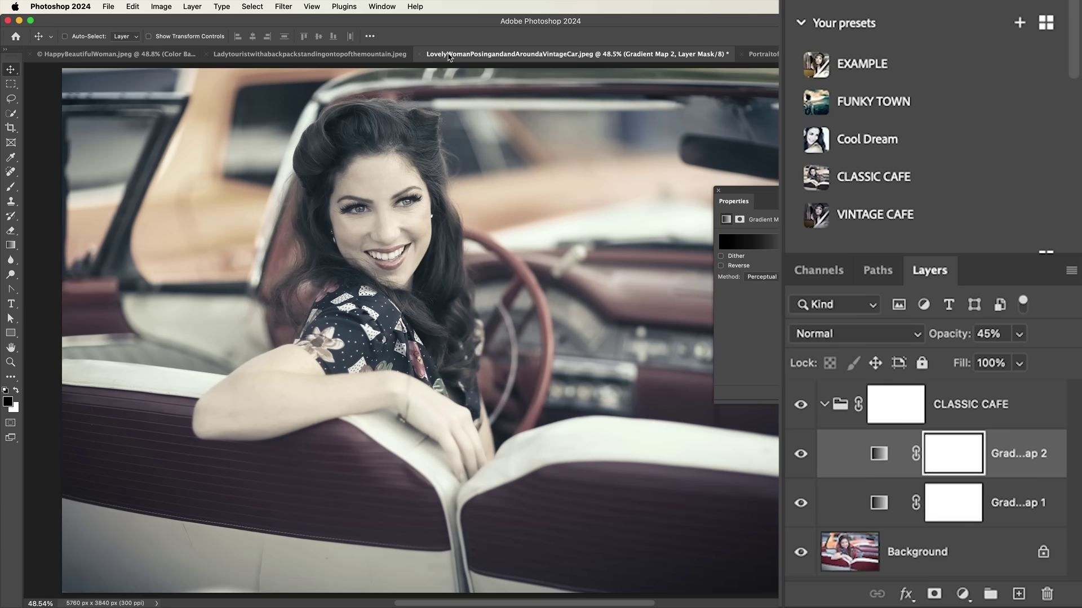
click(1026, 415)
shift+click(1024, 489)
drag(1012, 508, 1047, 594)
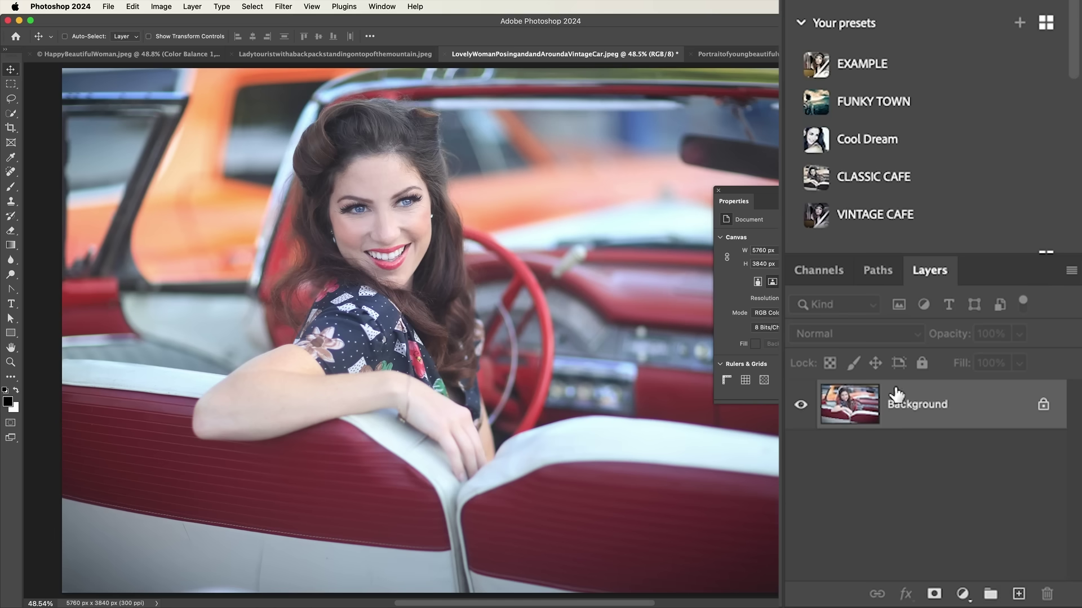
Apply the EXAMPLE preset, collapse and compare its group, then add the VINTAGE CAFE preset.
click(860, 68)
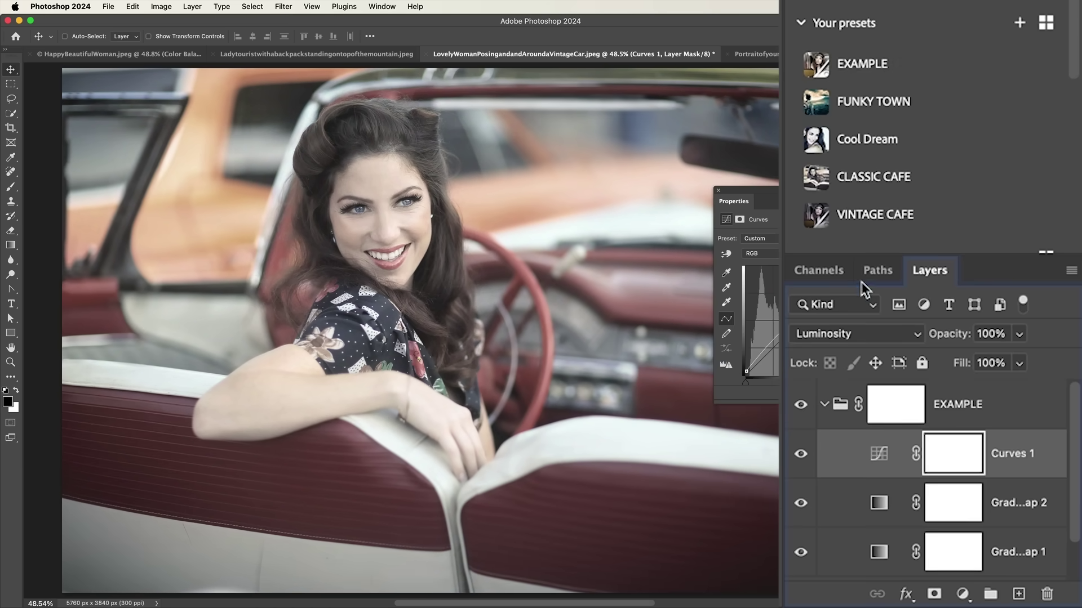
mouse_move(1074, 414)
mouse_down()
mouse_move(1075, 462)
mouse_move(1069, 411)
mouse_up()
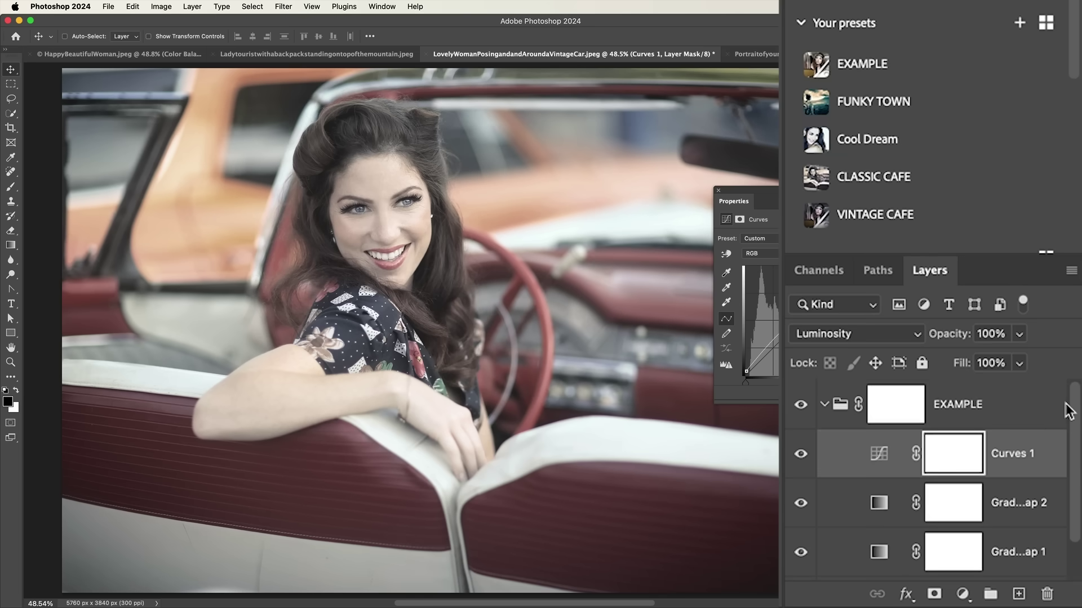
click(829, 408)
click(826, 406)
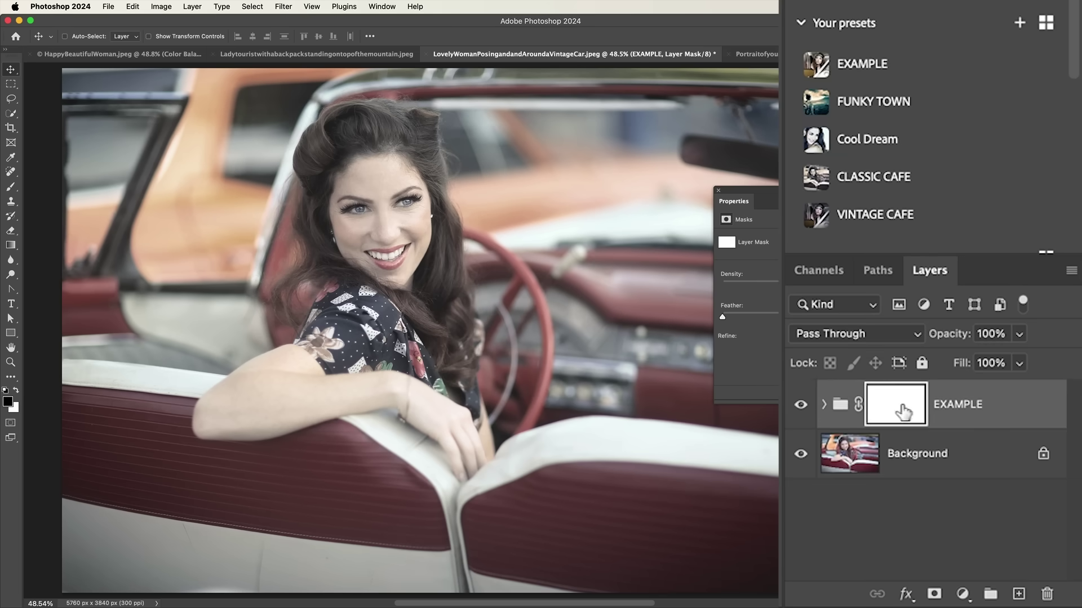
click(799, 408)
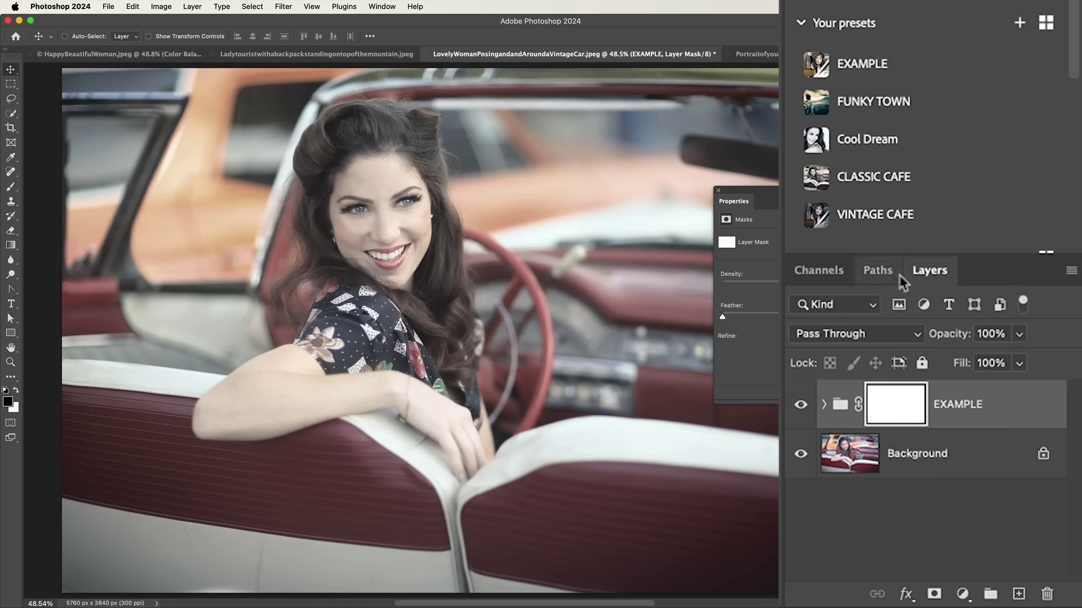
click(875, 221)
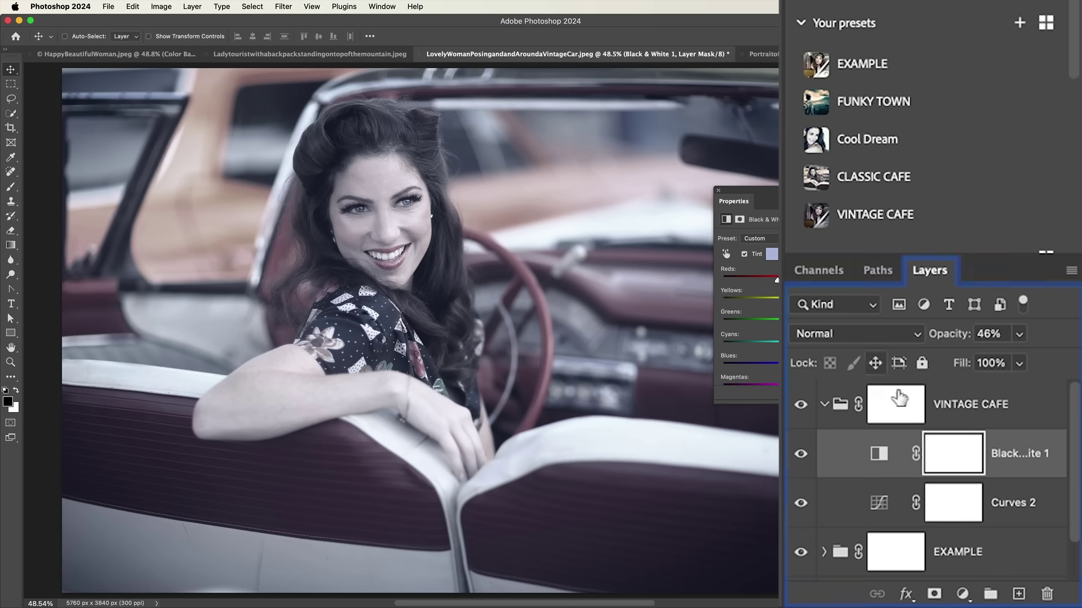
Set the VINTAGE CAFE group to 53% opacity and review its Black & White 1 and Curves 2 settings.
click(824, 405)
drag(949, 335, 820, 340)
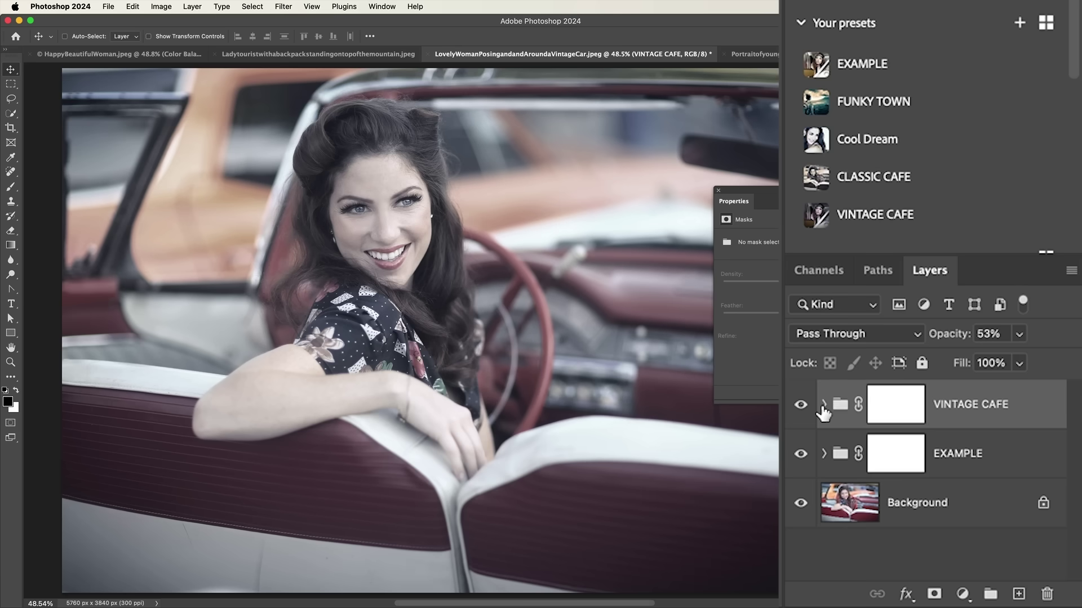
click(824, 405)
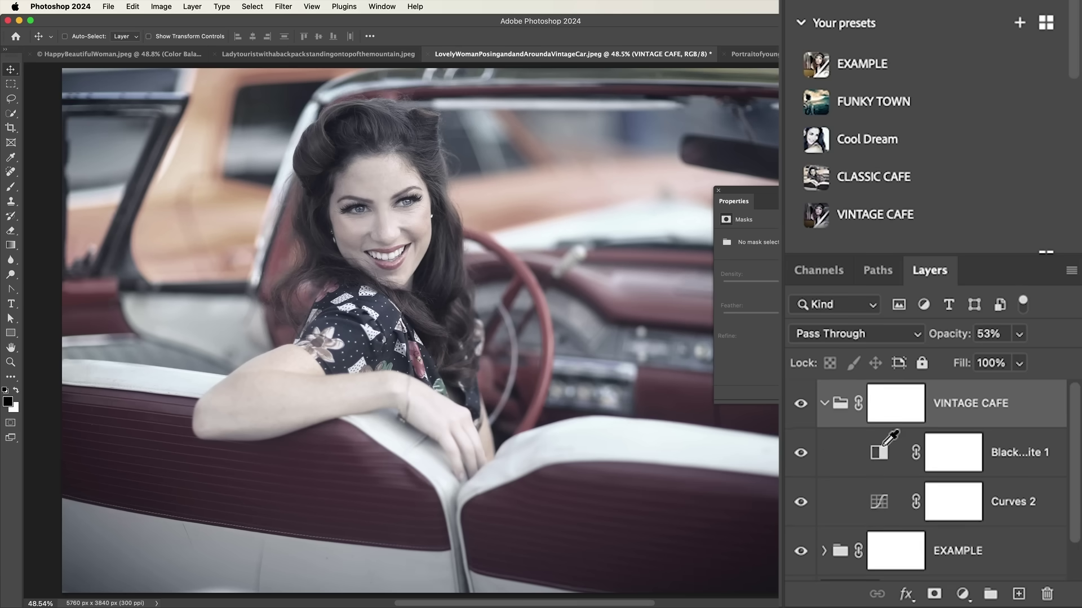
click(882, 453)
click(883, 501)
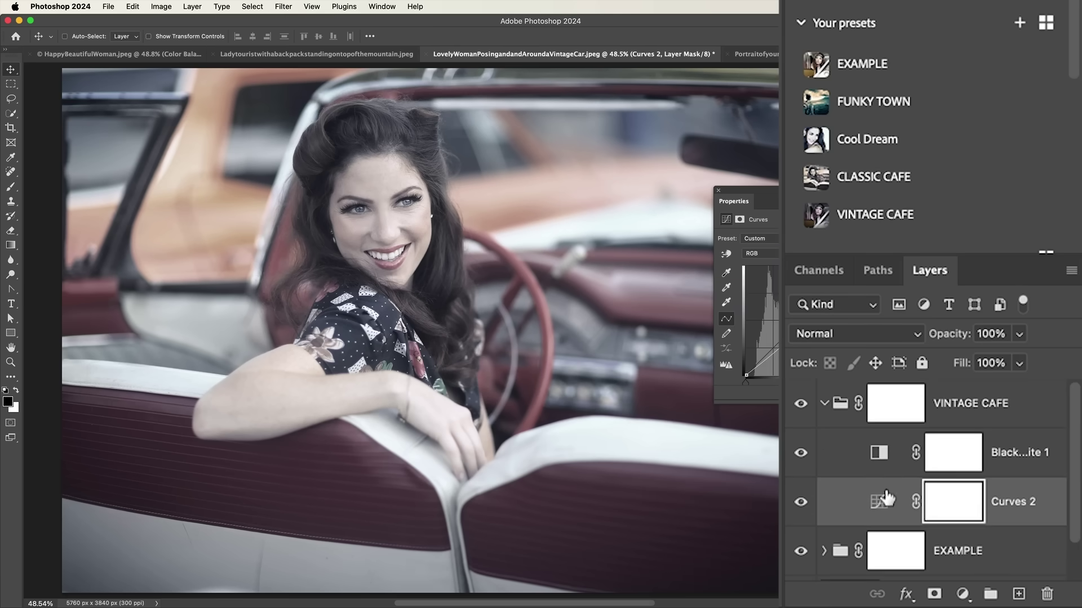
click(885, 459)
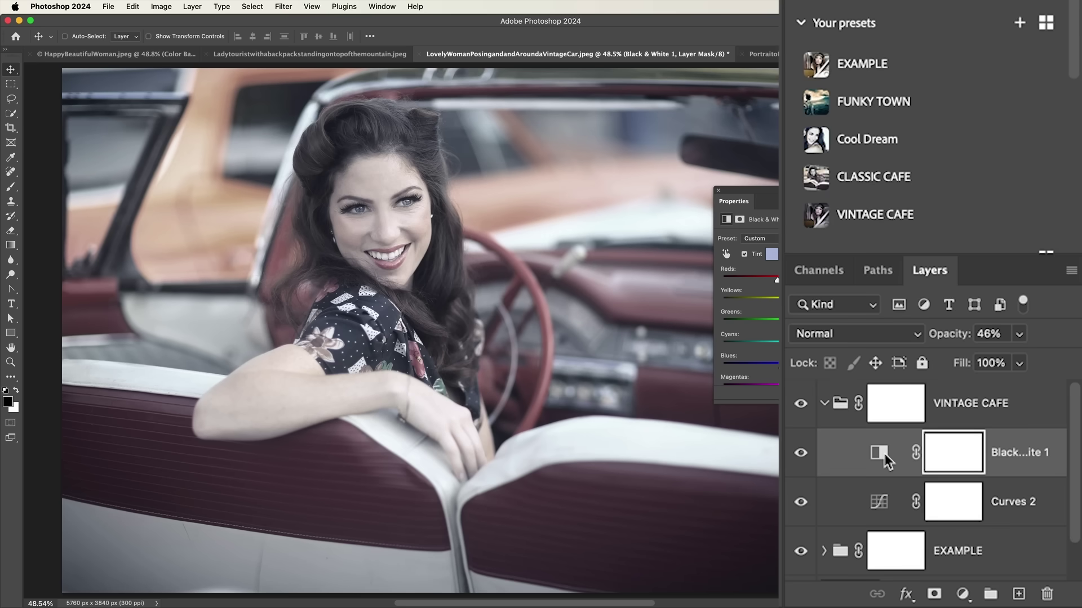
scroll(1038, 43, down, 1)
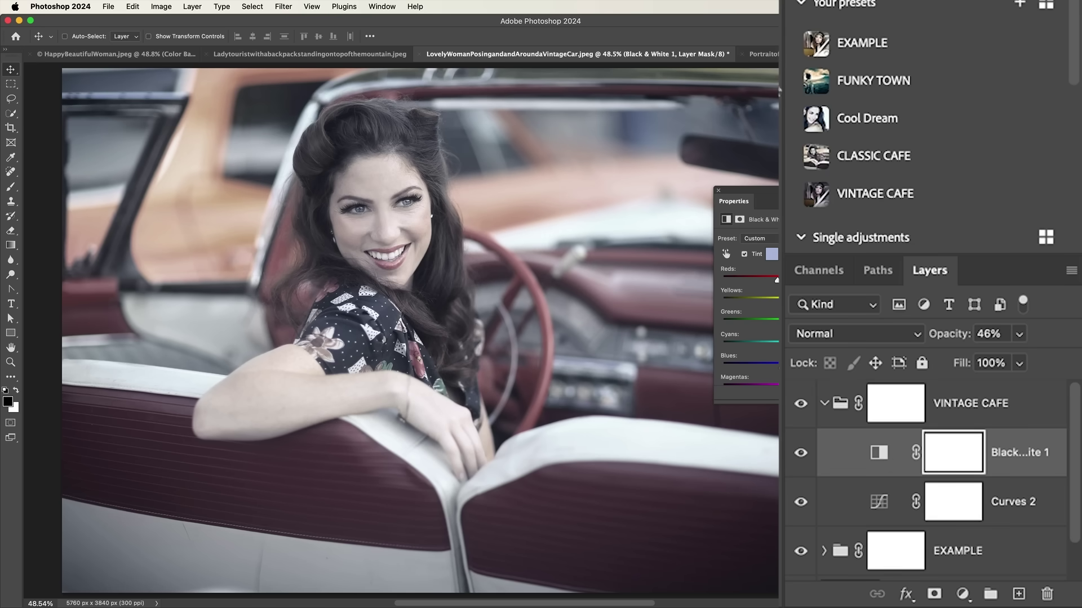
Preview FUNKY TOWN, view its export options, and bring up the Adjustments panel menu.
mouse_move(957, 91)
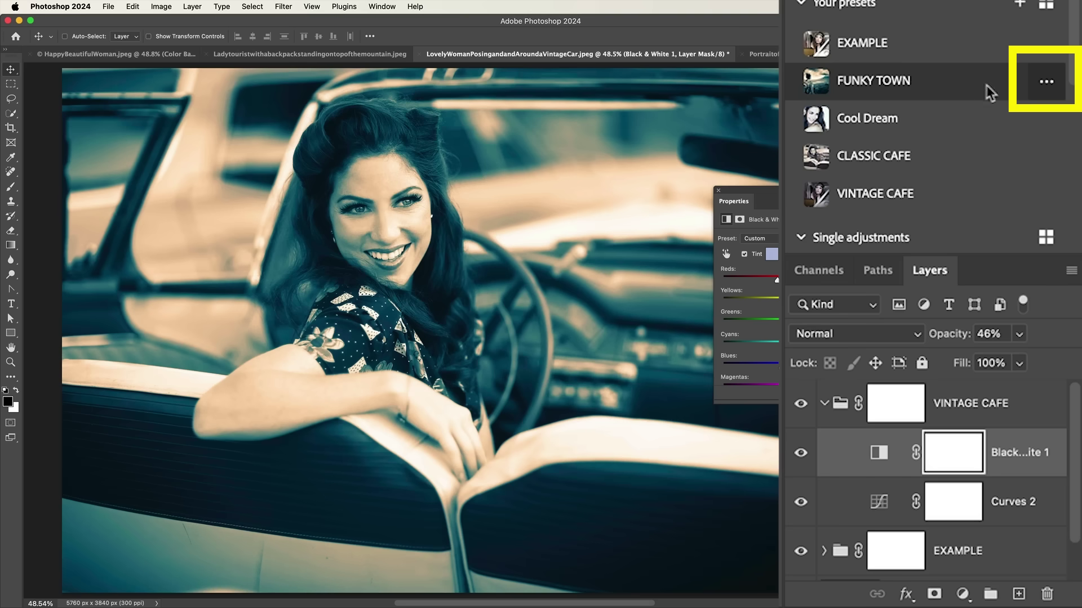
click(1046, 82)
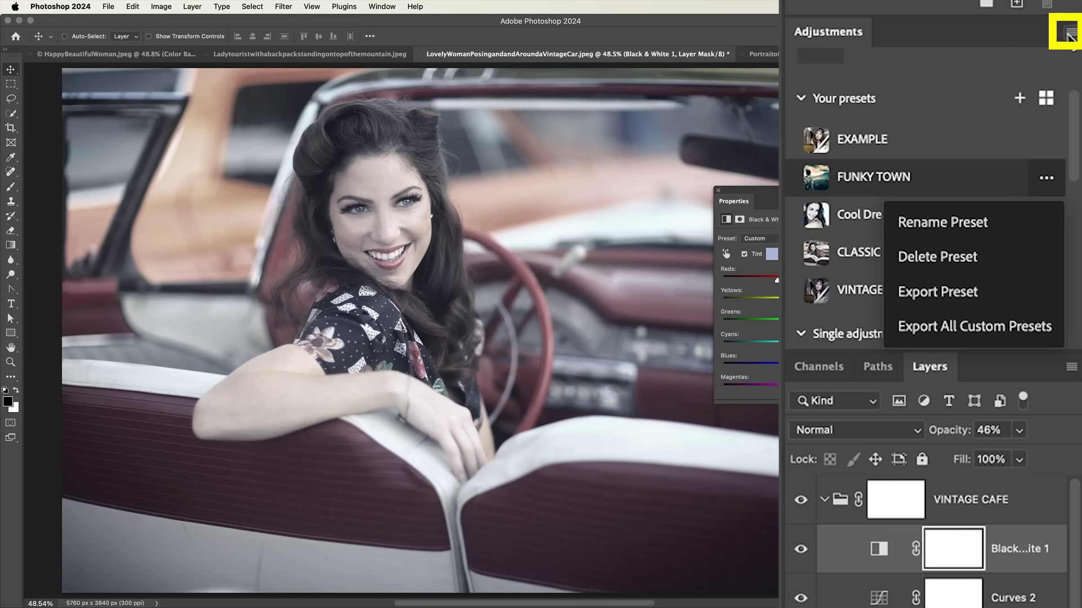
click(1069, 35)
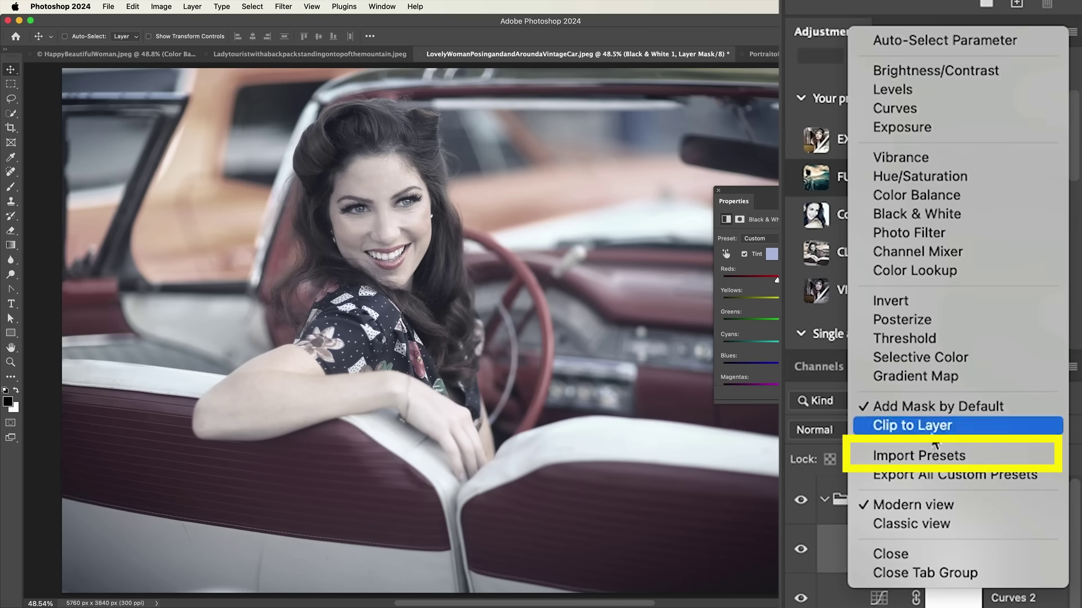
Import the PhotoshopCAFE .psap preset file and scroll through the duplicated preset list.
click(936, 457)
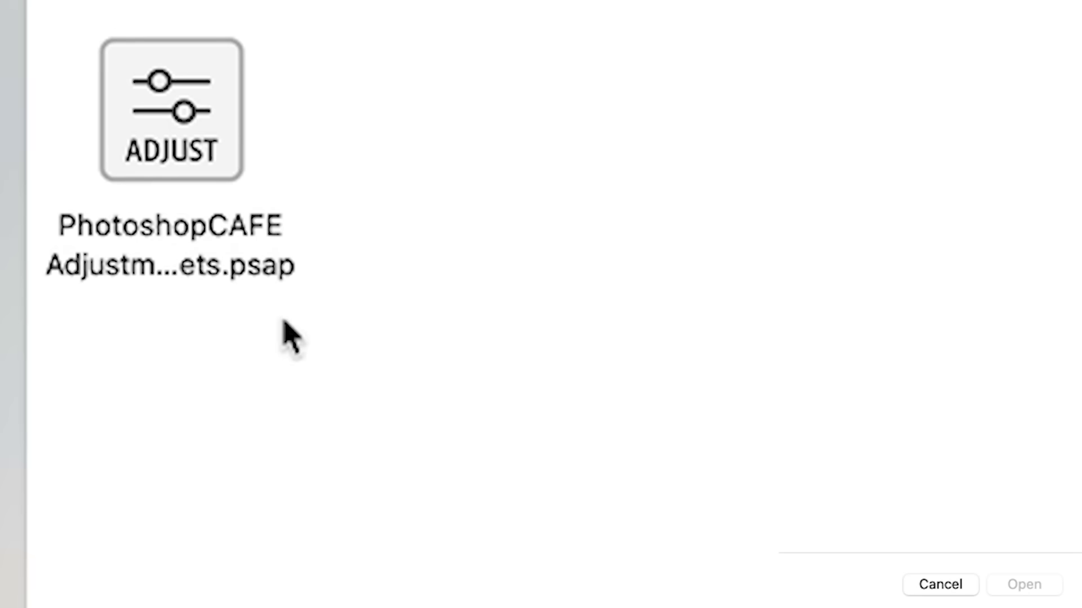
click(203, 141)
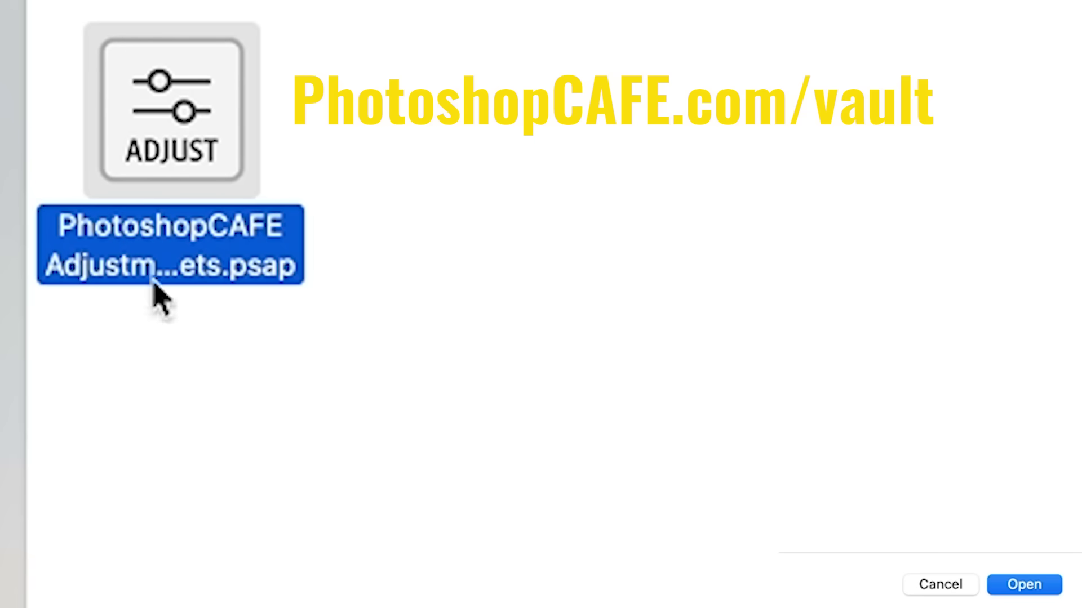
click(1023, 585)
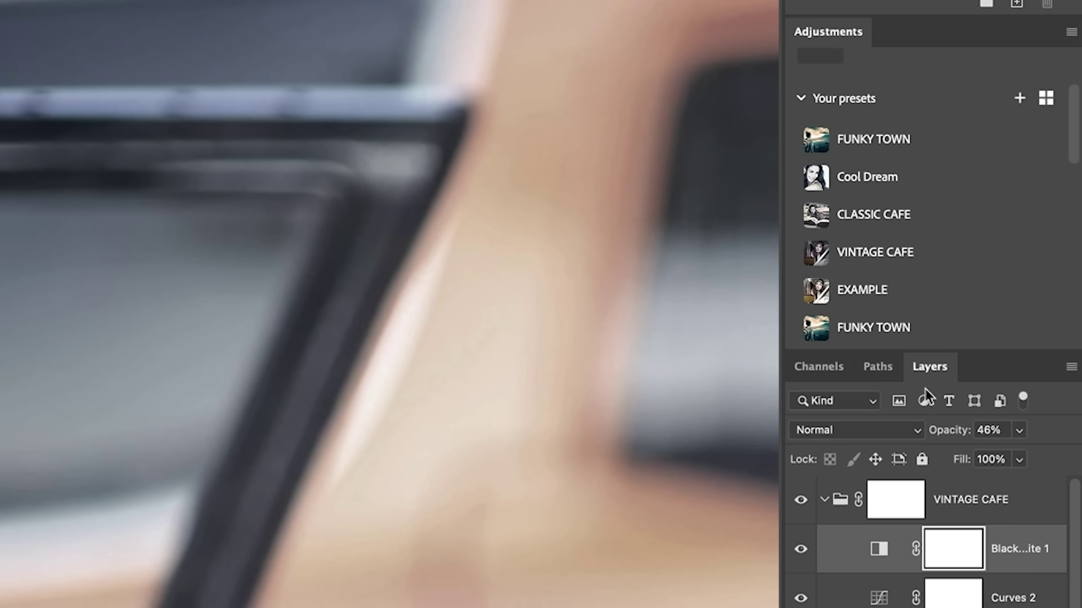
scroll(928, 276, down, 5)
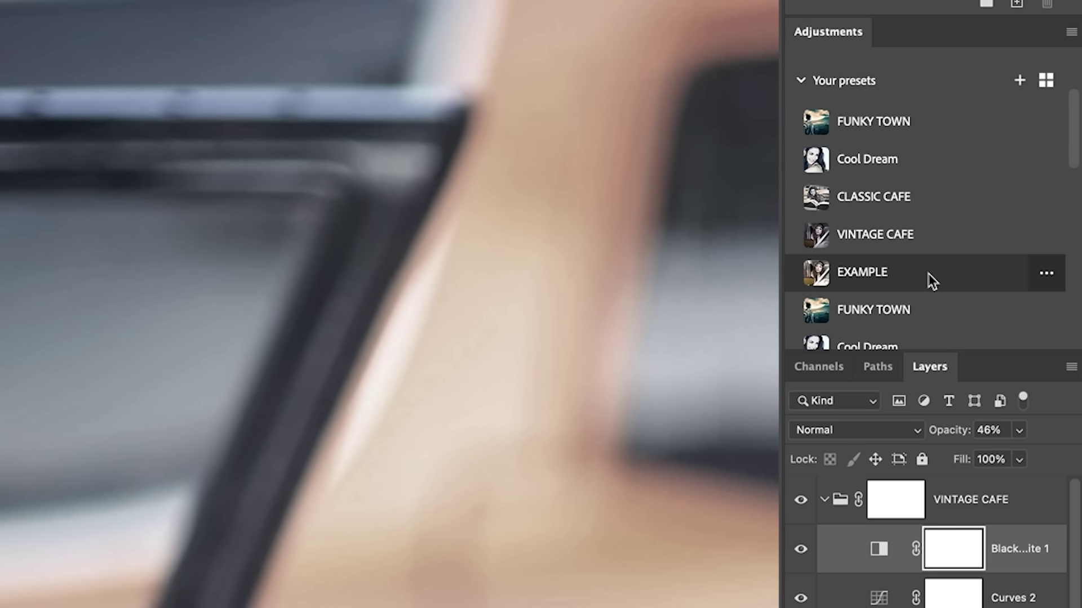
scroll(928, 276, down, 2)
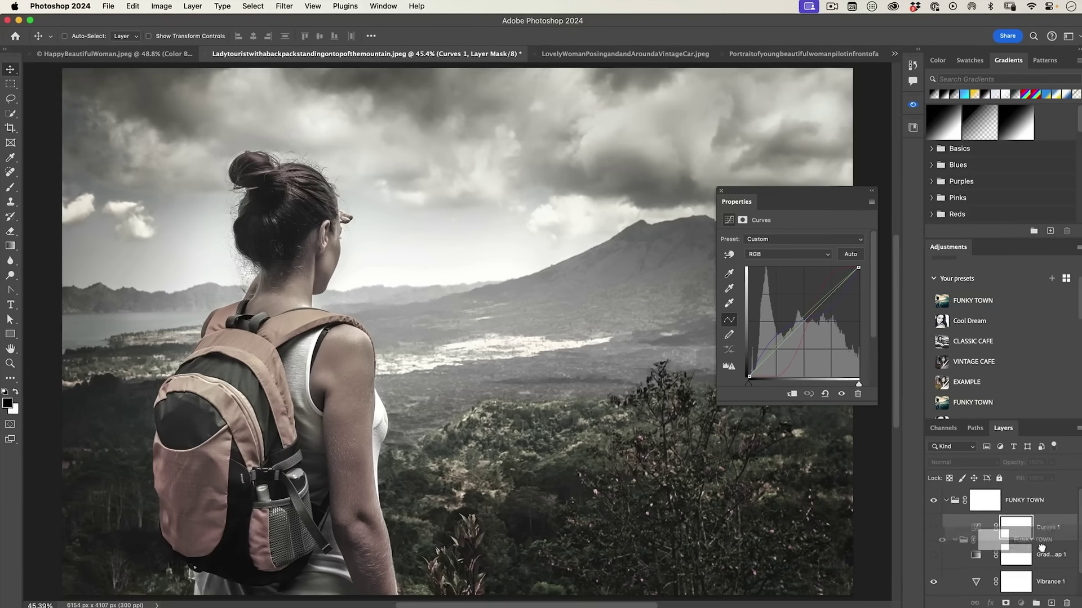
drag(1020, 498, 1062, 601)
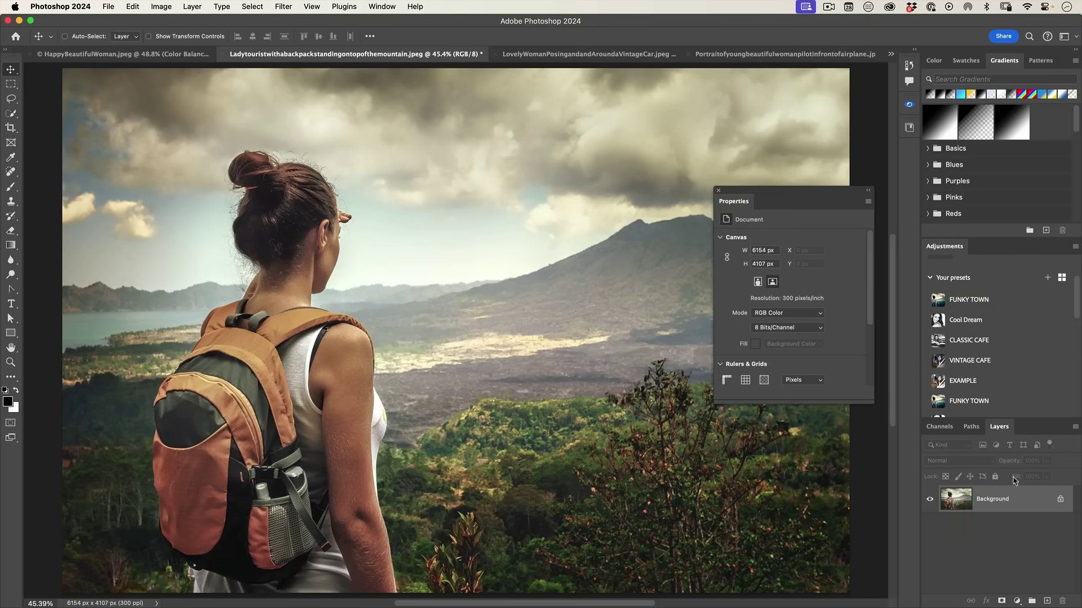